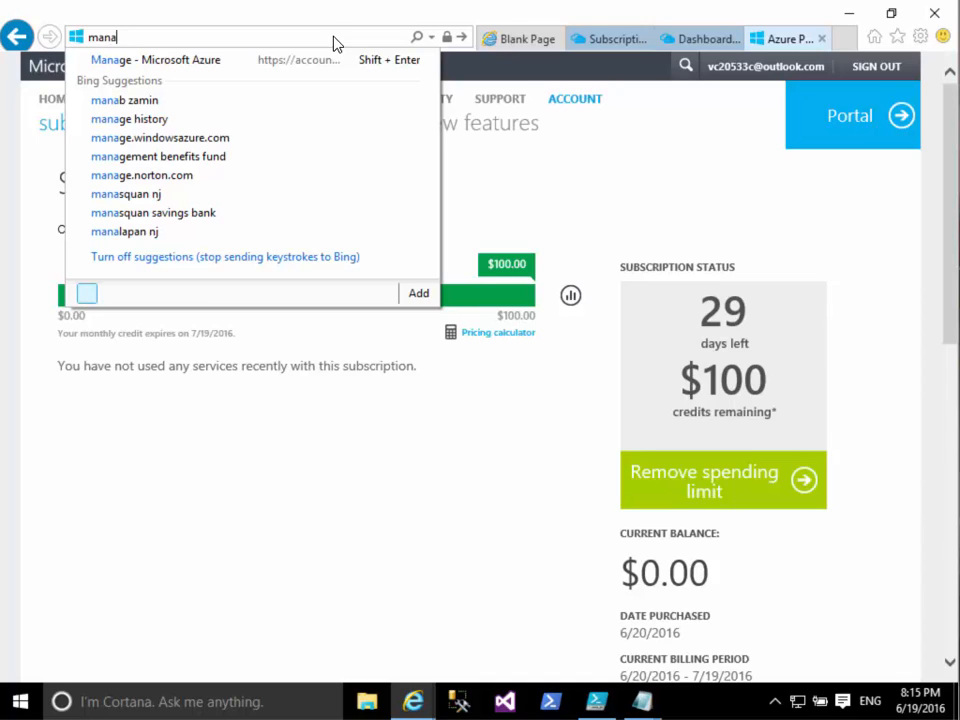
- Search for manage.windowsazure.com from the suggestions and open the Azure Management Portal from the results
key("Down")
key("Down")
key("Down")
key("Down")
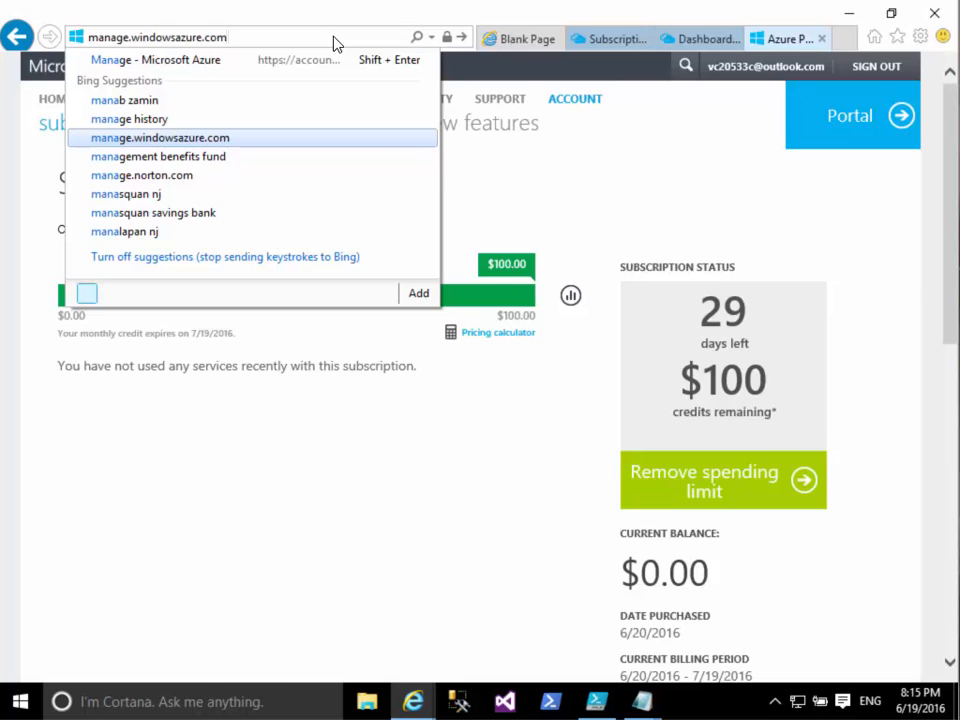
key("Return")
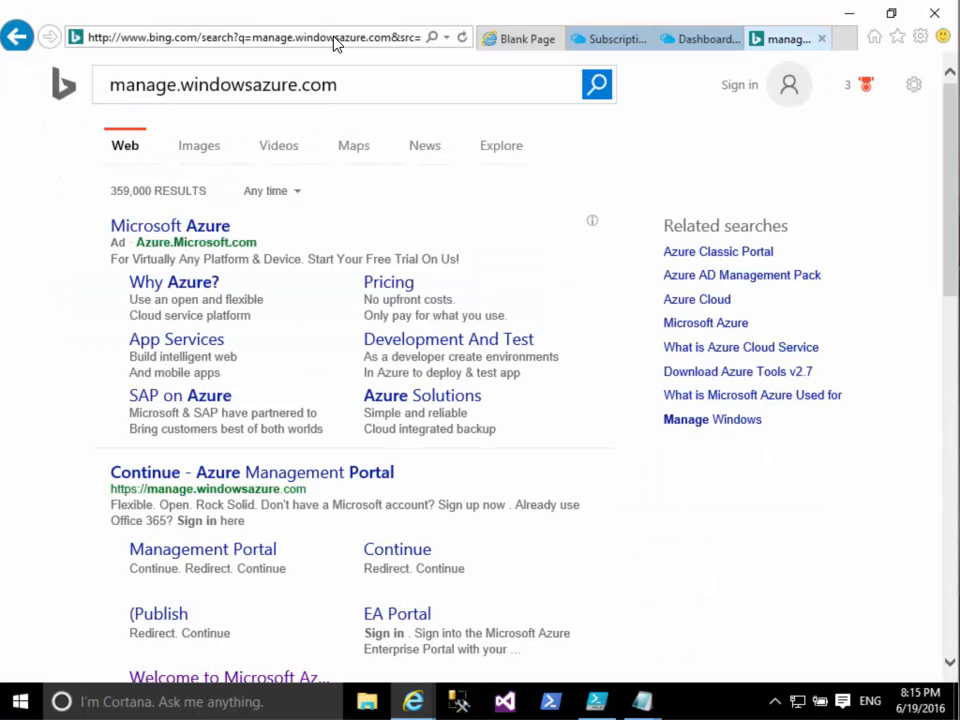
left_click(221, 474)
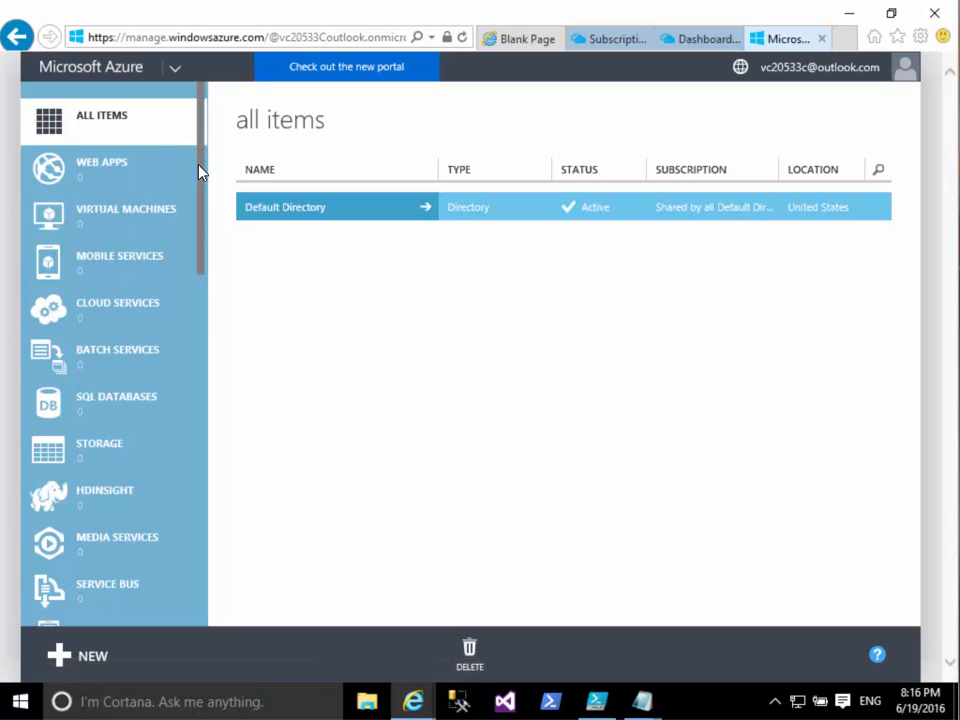
- Open the portal's settings and display the subscription administrators
left_click_drag(199, 171, 189, 540)
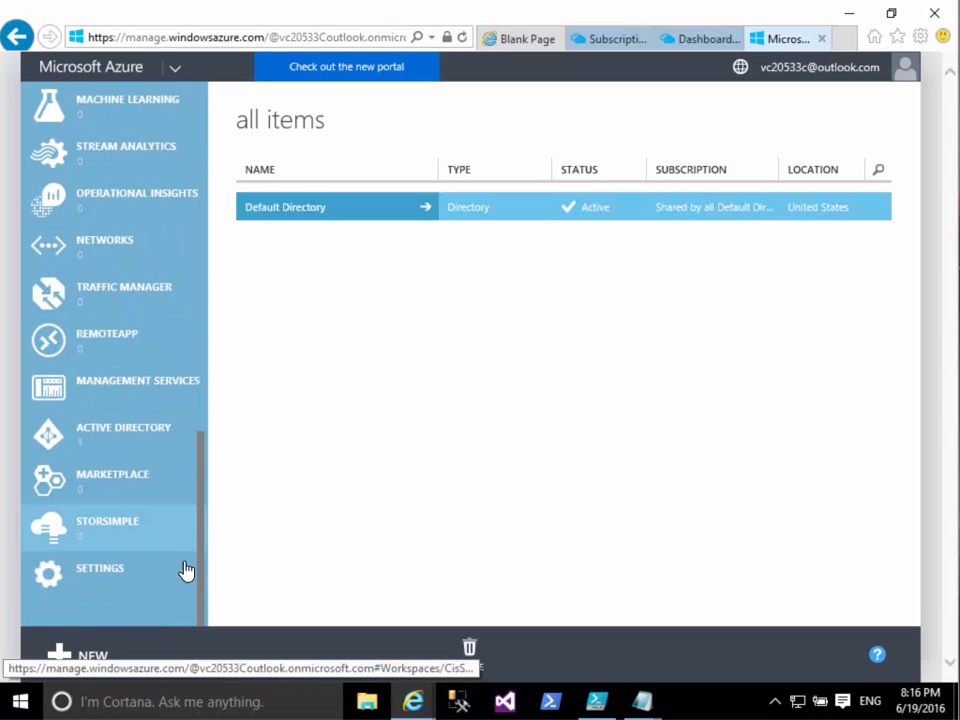
left_click(90, 576)
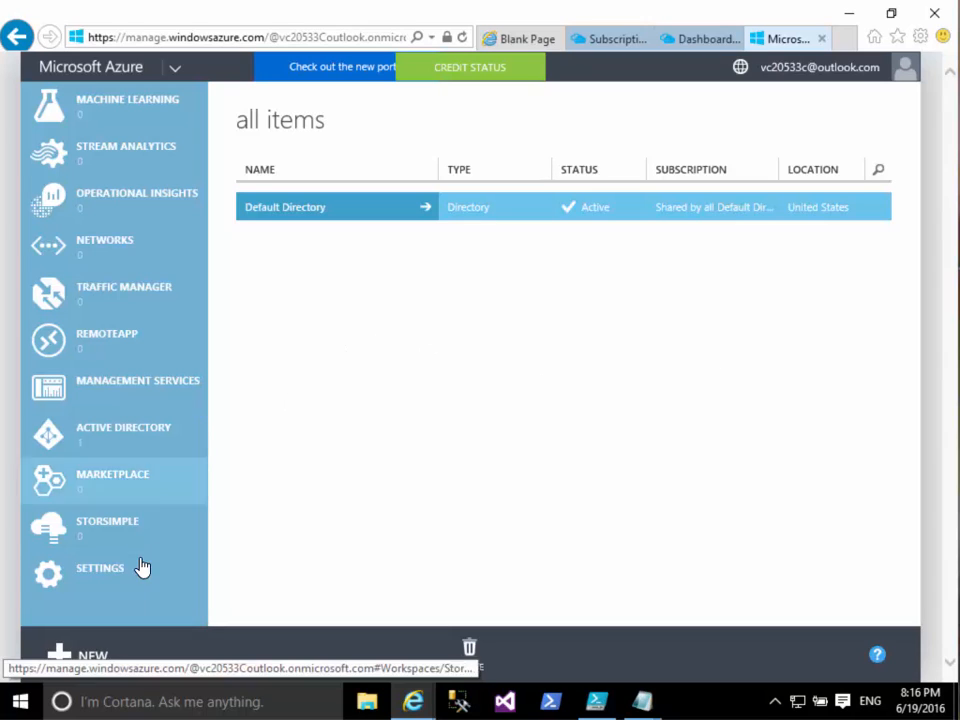
left_click(107, 572)
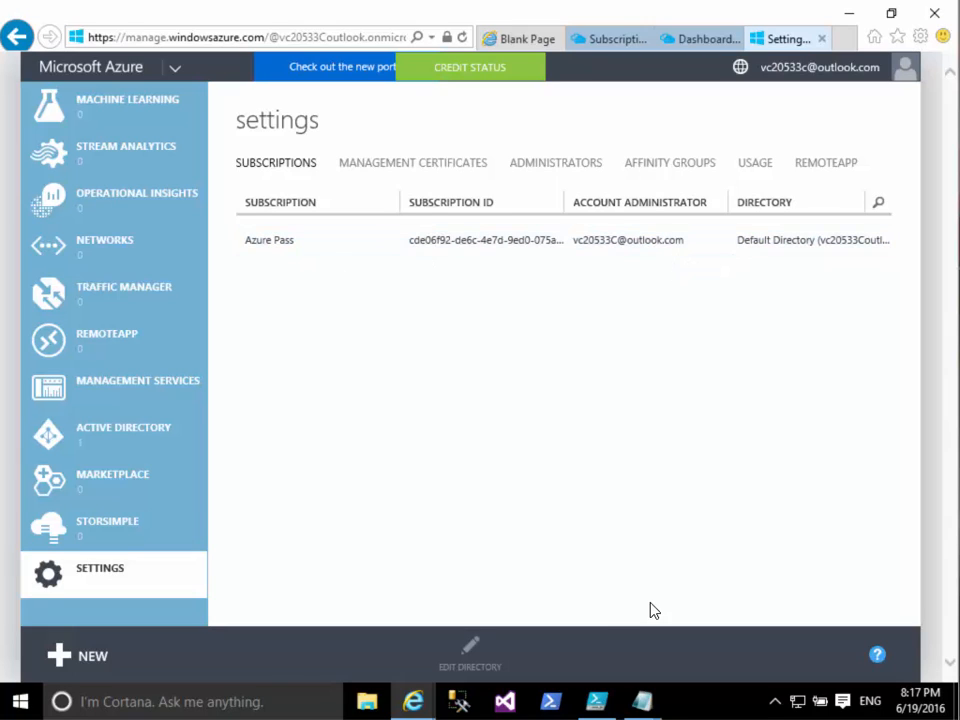
left_click(546, 163)
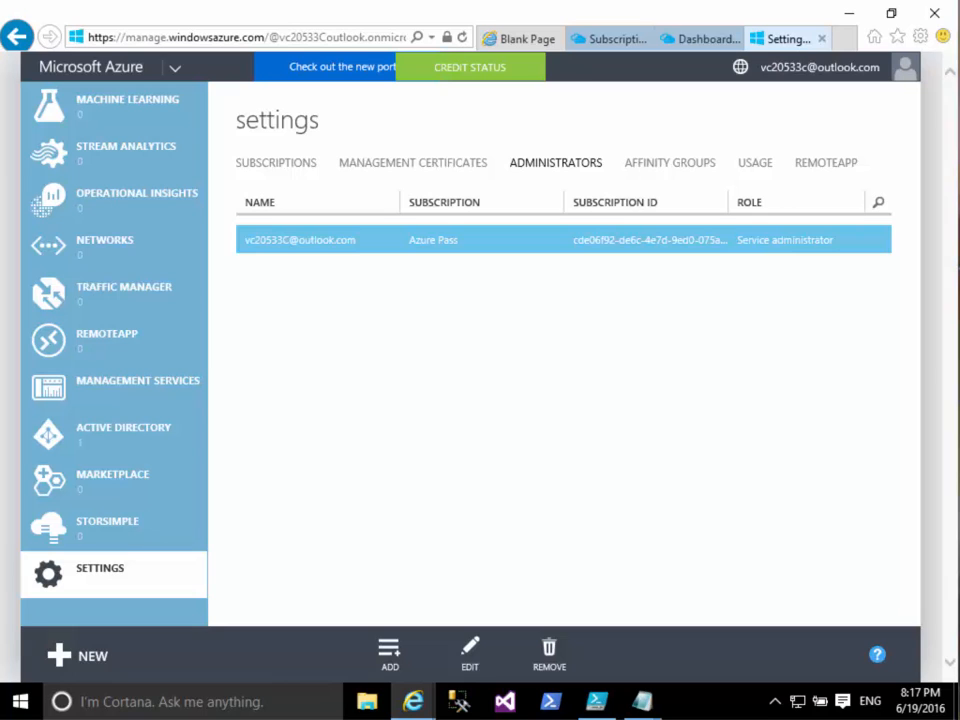
- Examine the full list of Azure services offered in the portal, from All Items down to Settings and back
scroll(95, 405, "up", 2)
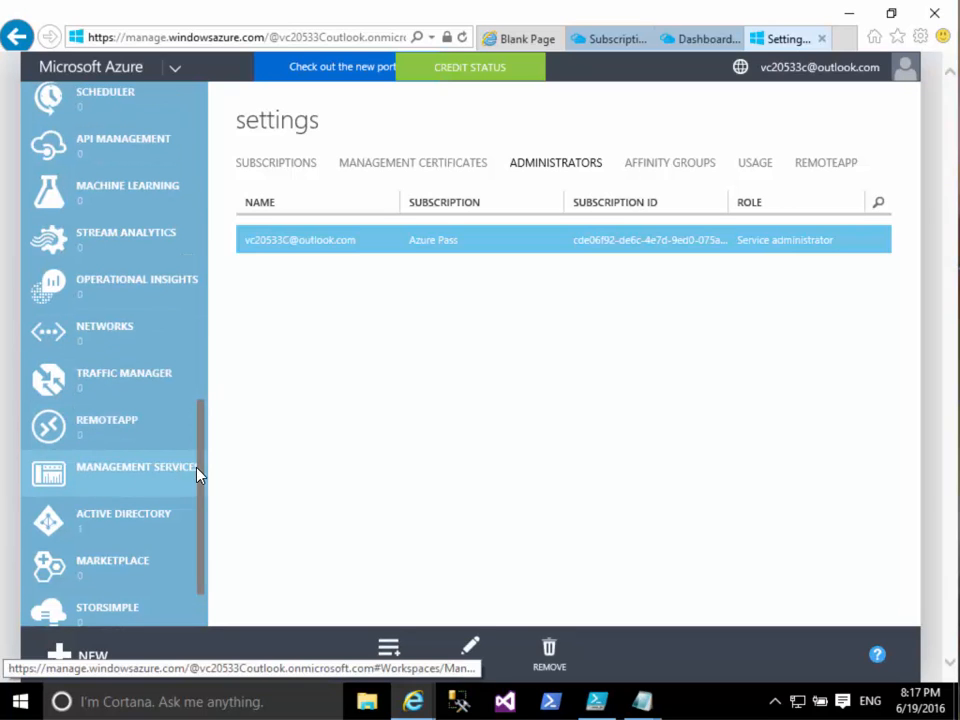
scroll(114, 381, "up", 10)
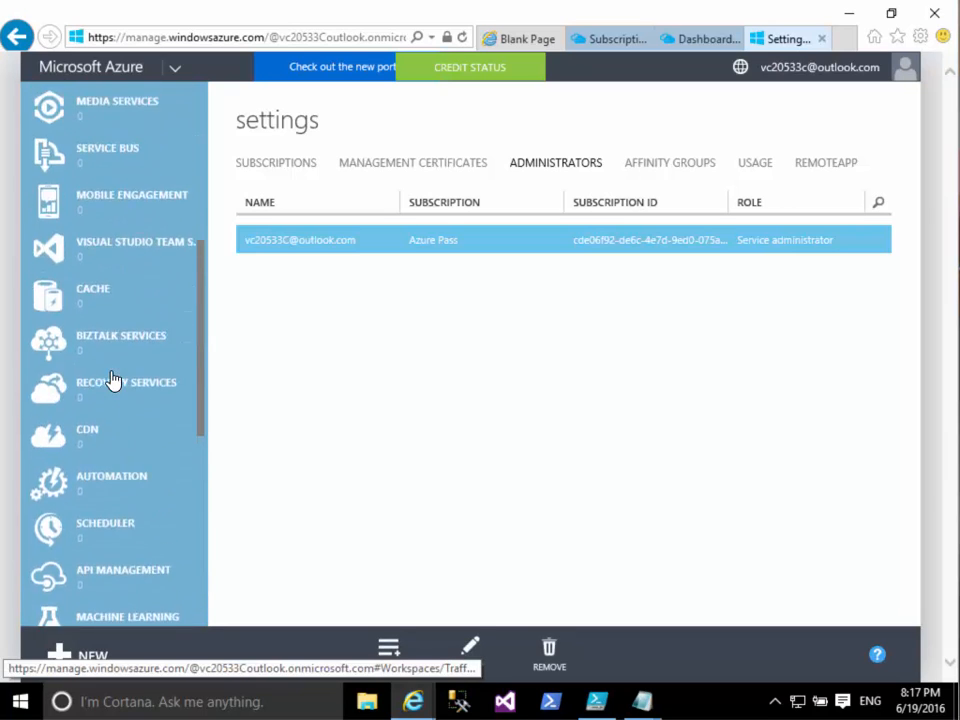
scroll(114, 381, "up", 3)
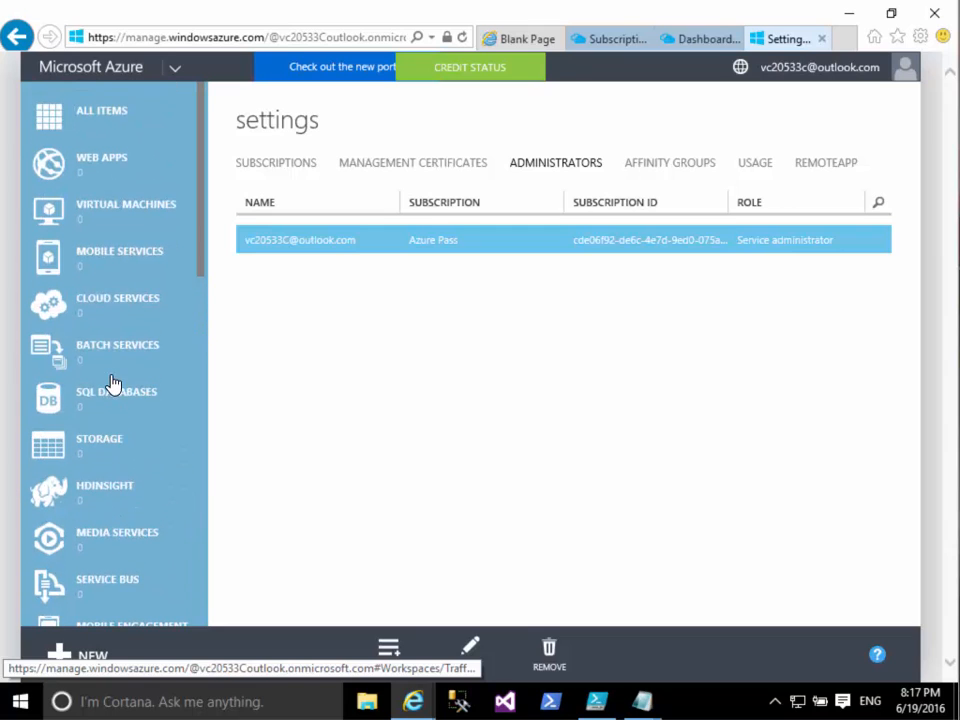
scroll(119, 483, "down", 2)
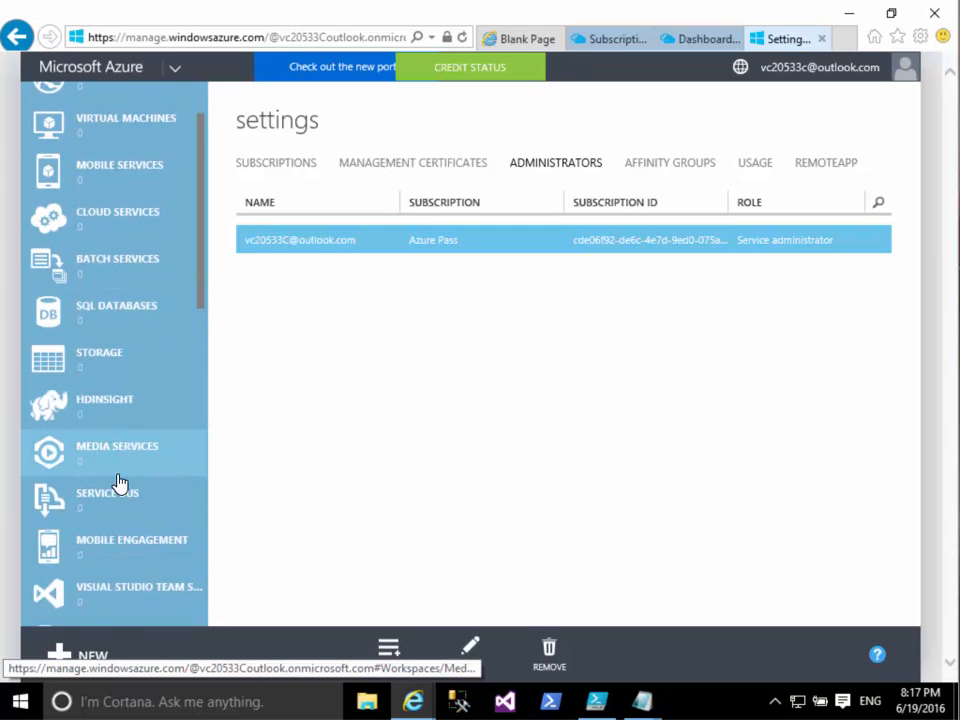
scroll(119, 483, "down", 5)
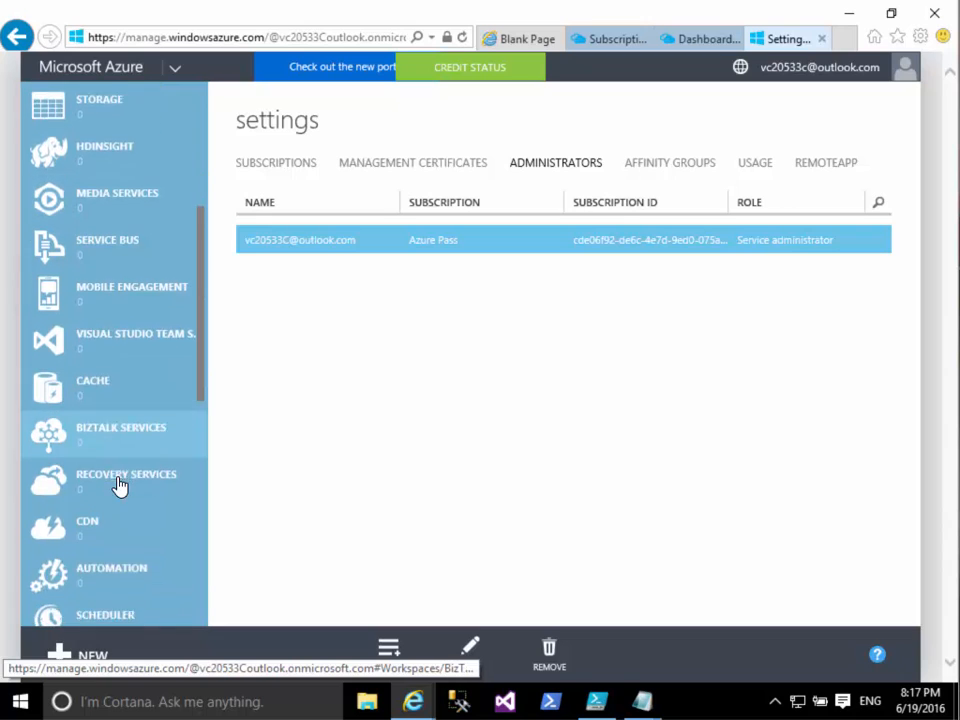
scroll(125, 485, "down", 2)
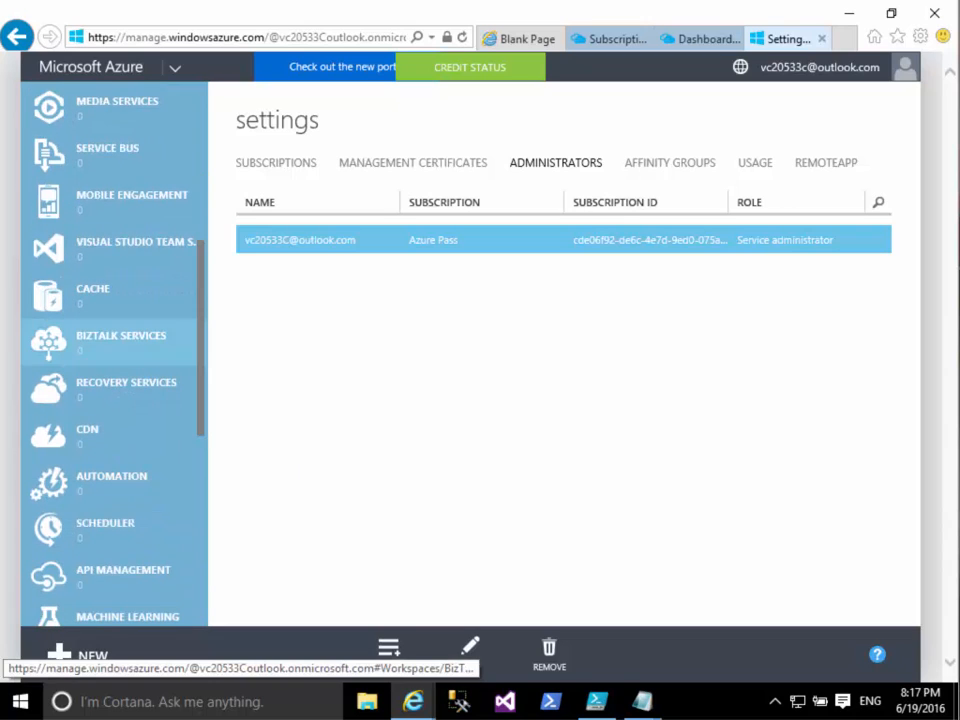
scroll(48, 437, "down", 5)
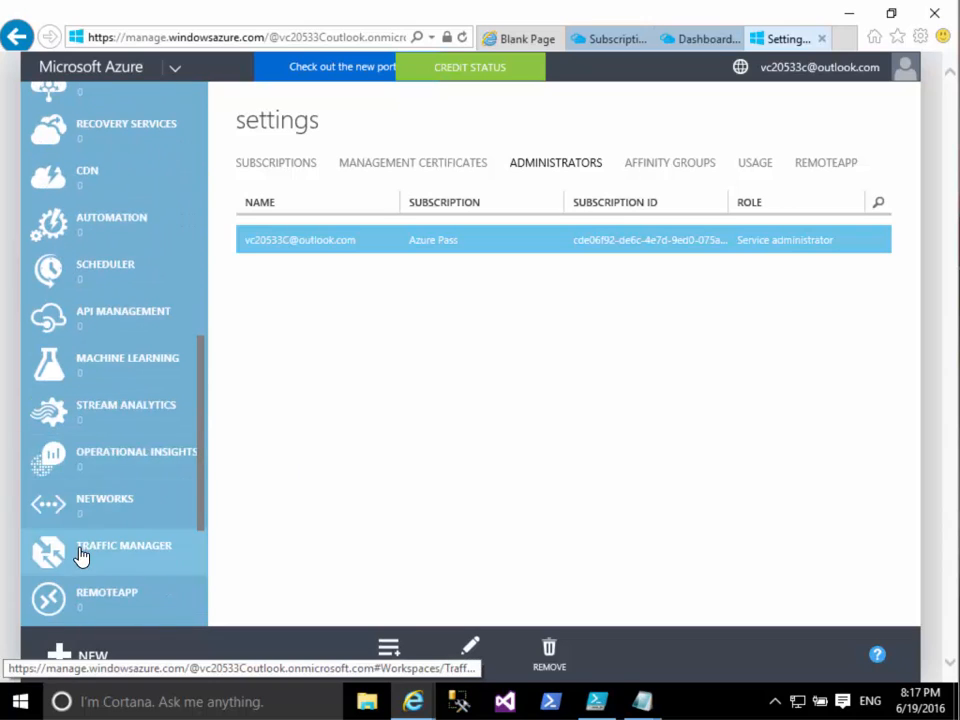
scroll(80, 557, "down", 5)
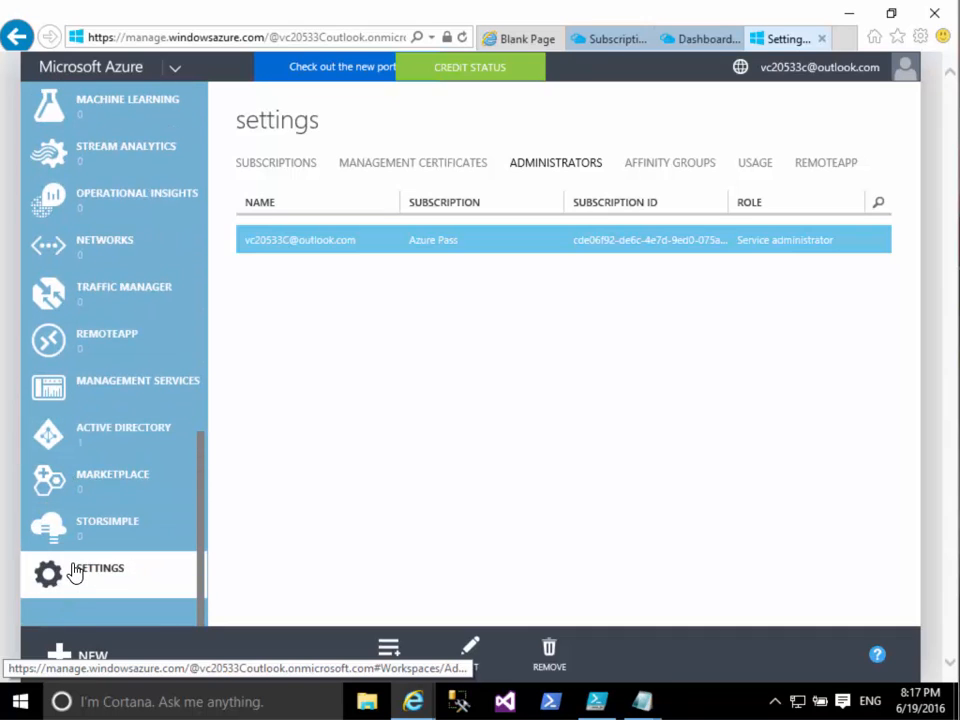
scroll(74, 572, "up", 2)
scroll(73, 571, "up", 7)
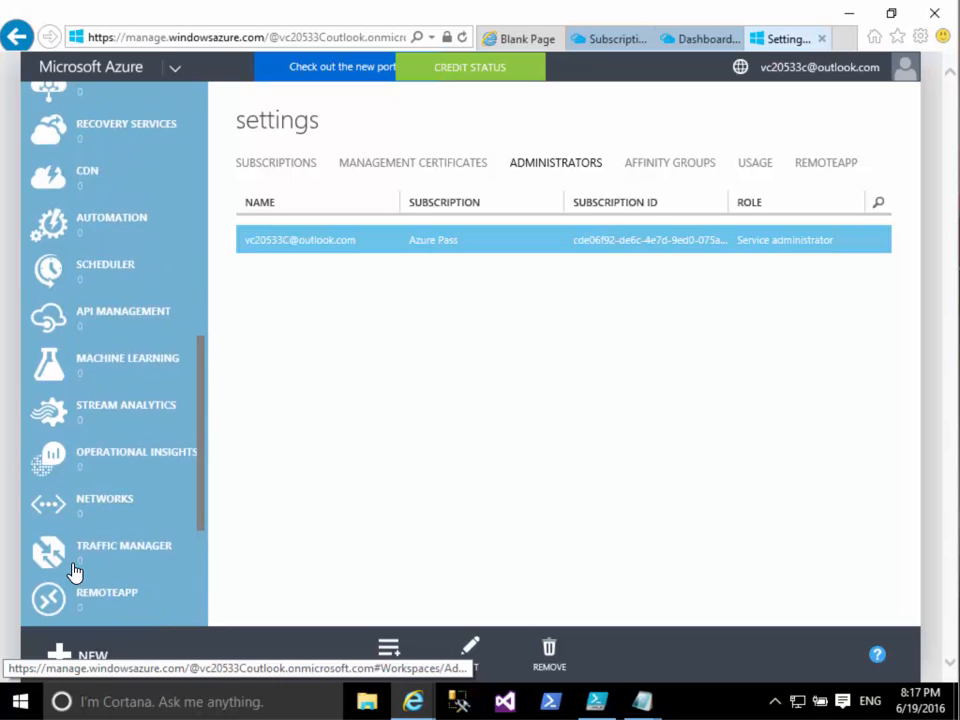
scroll(73, 571, "up", 5)
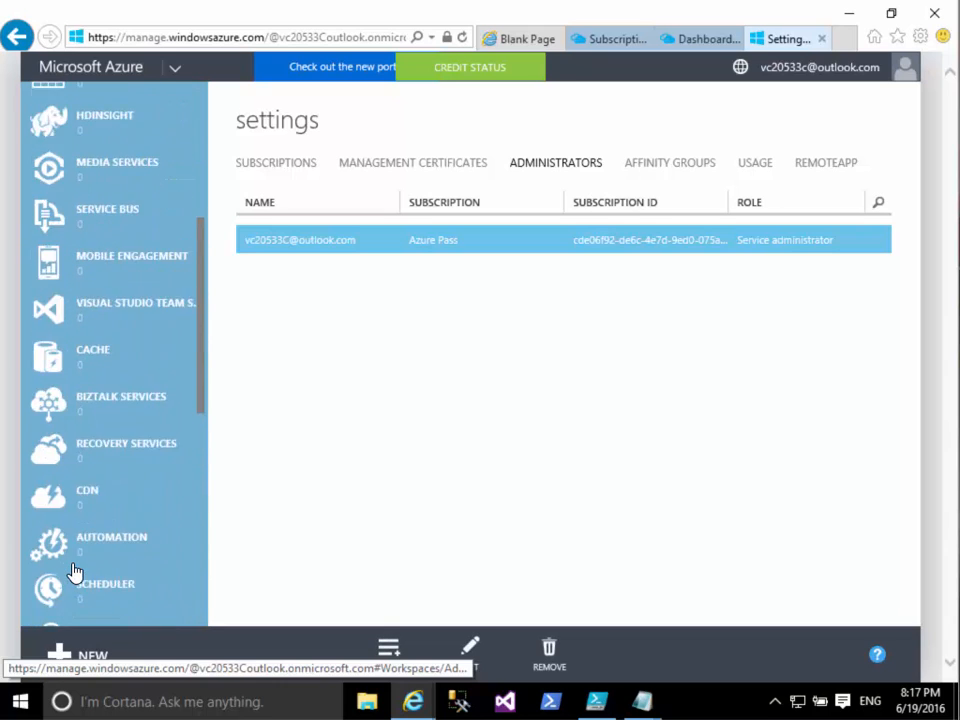
scroll(73, 571, "up", 5)
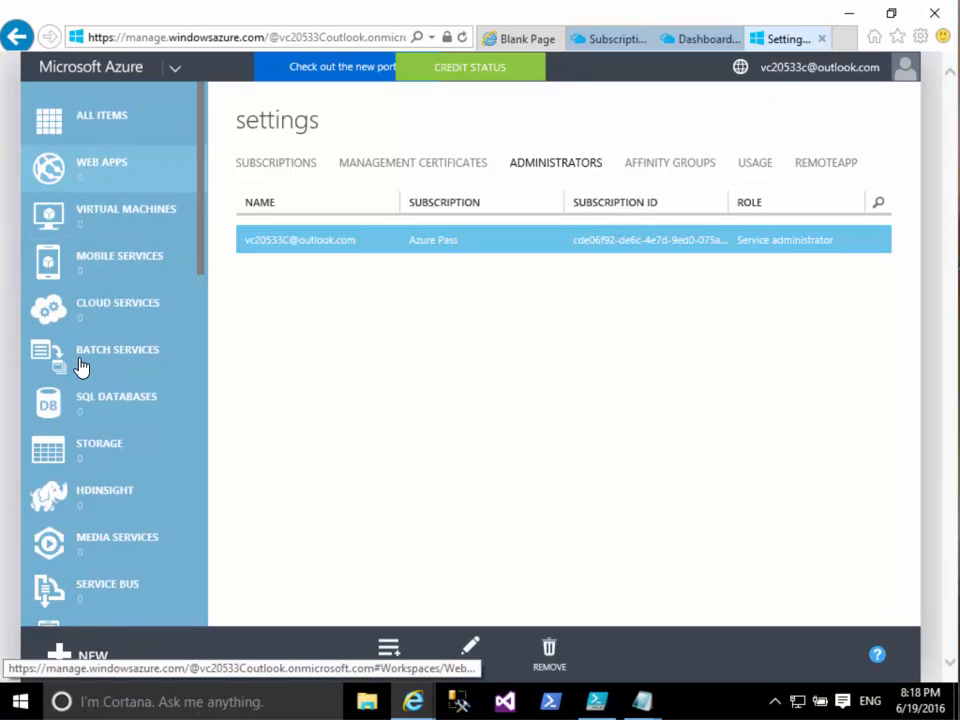
- Open the storage accounts page and permanently dismiss the offer to manage them in the new Azure portal
left_click(82, 453)
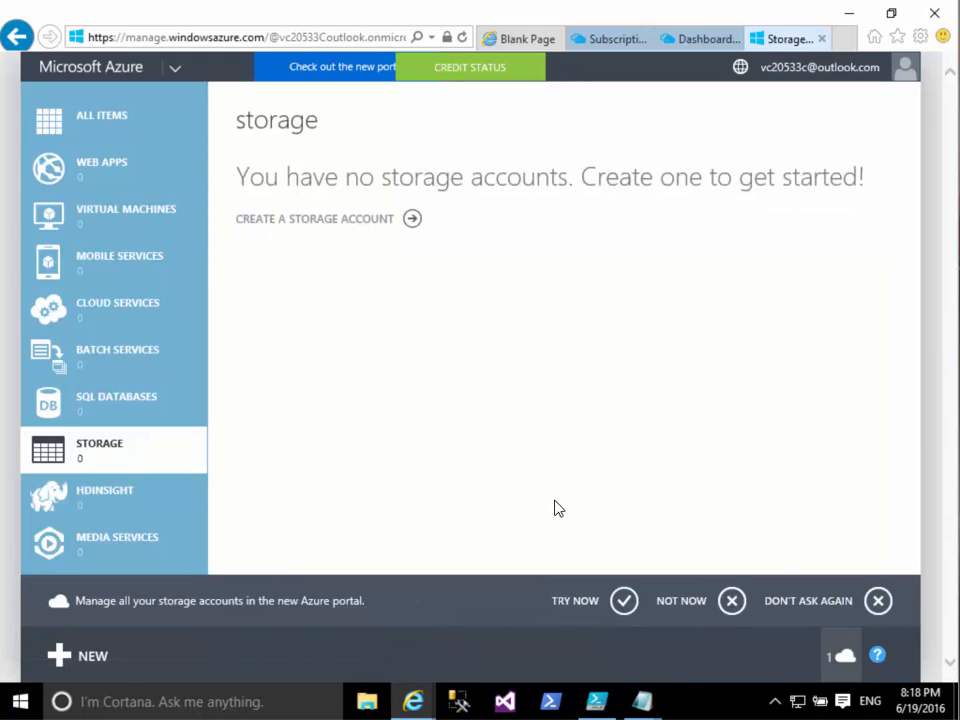
left_click(878, 600)
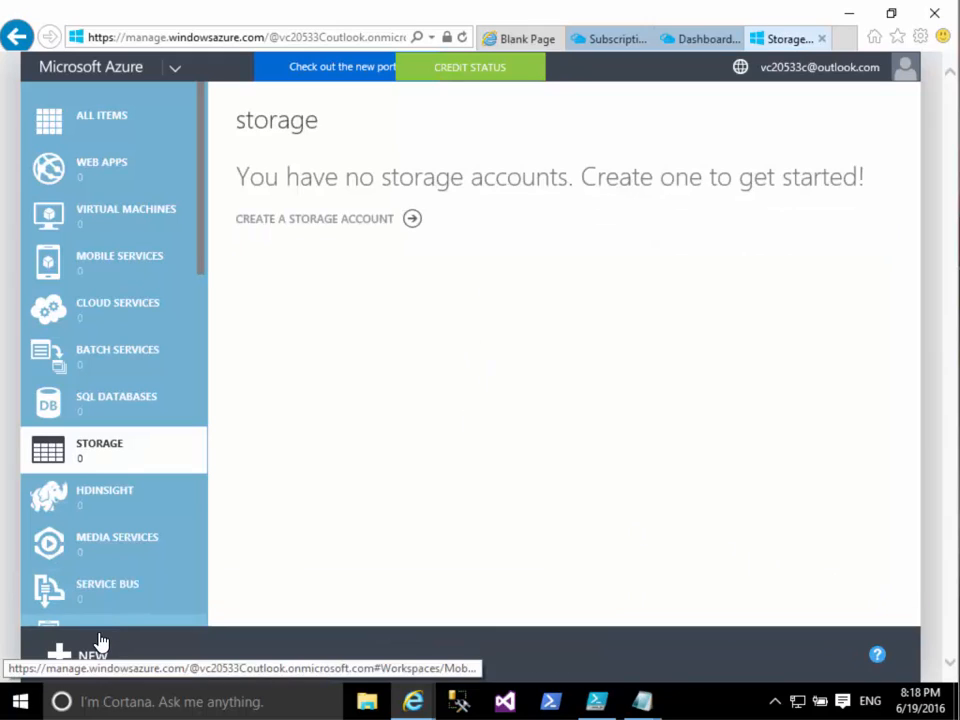
- Begin a new storage account with Quick Create and enter vc20533c as its URL
left_click(324, 219)
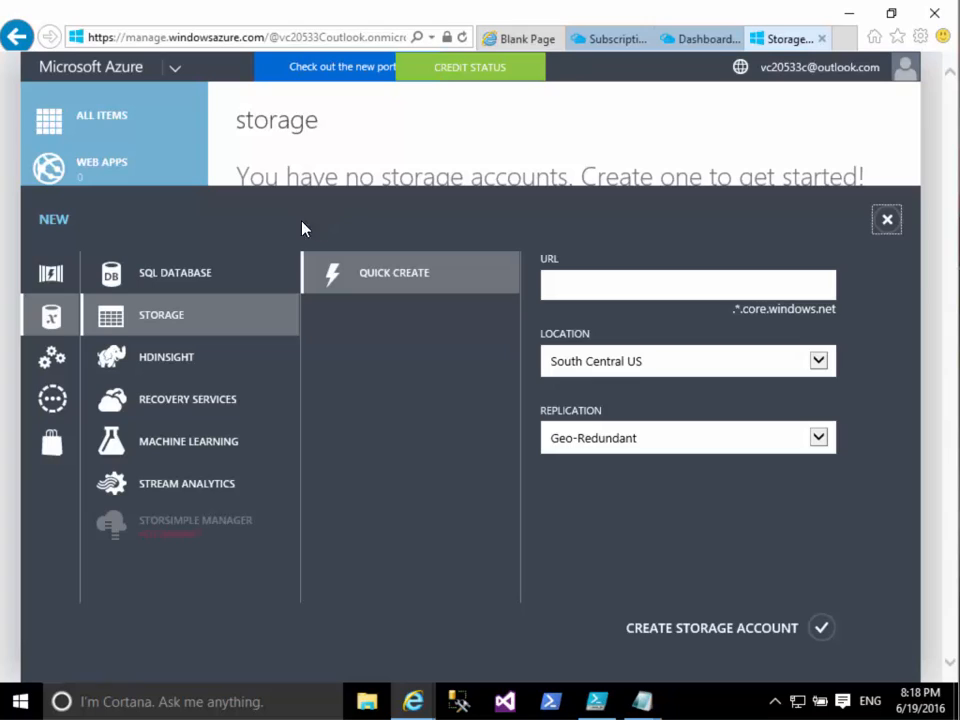
left_click(558, 284)
type("vc20533x")
key("BackSpace")
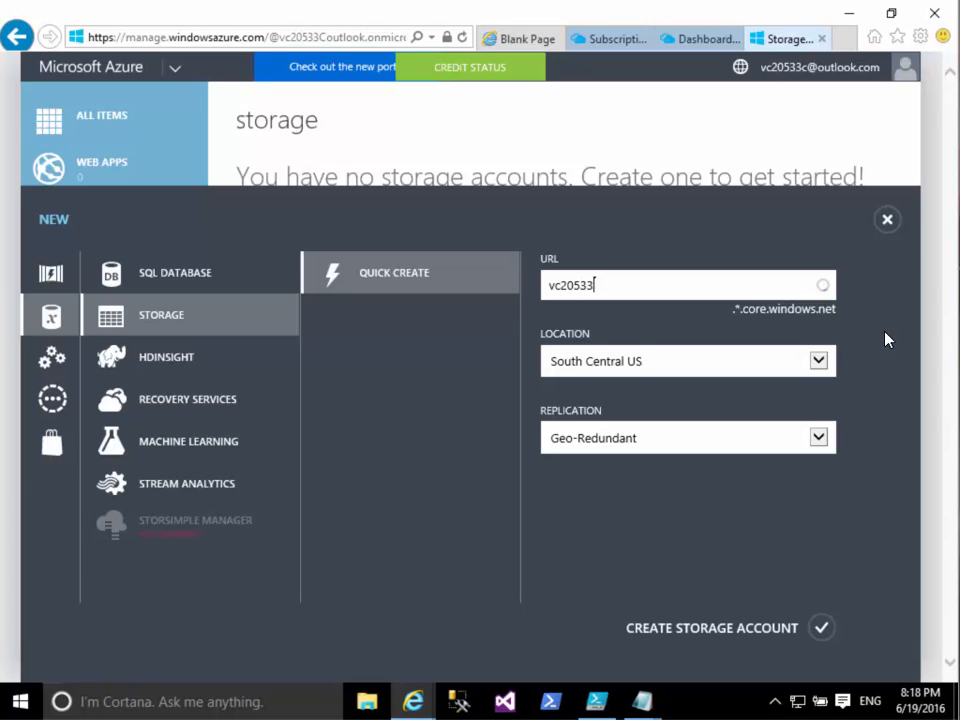
type("c")
left_click_drag(613, 289, 549, 287)
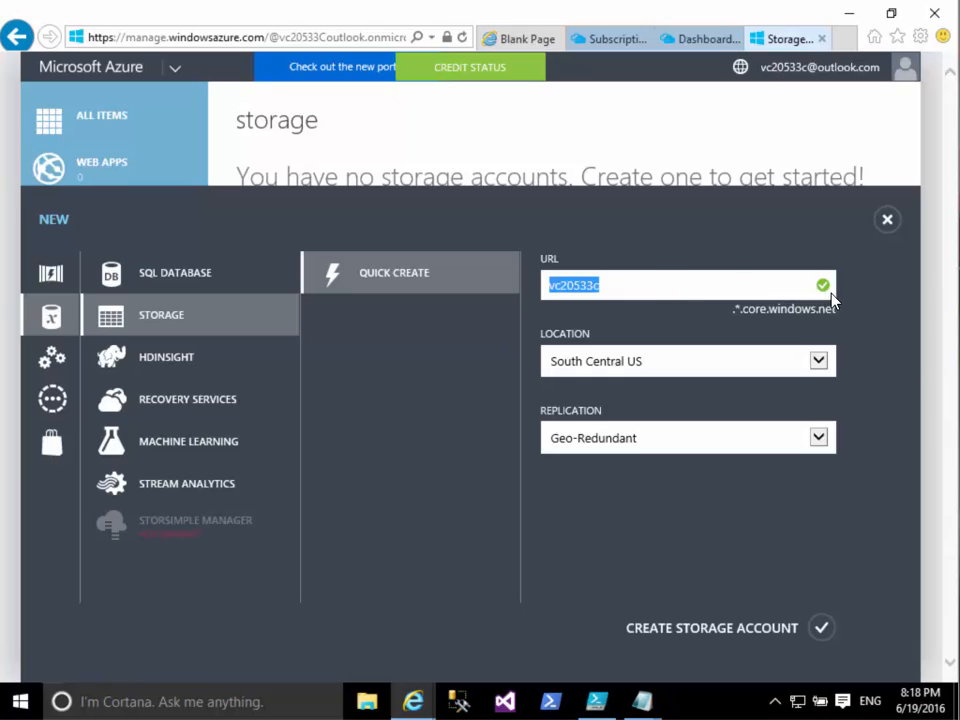
- Set the location to Central US and replication to Locally Redundant, and create the storage account
left_click(820, 362)
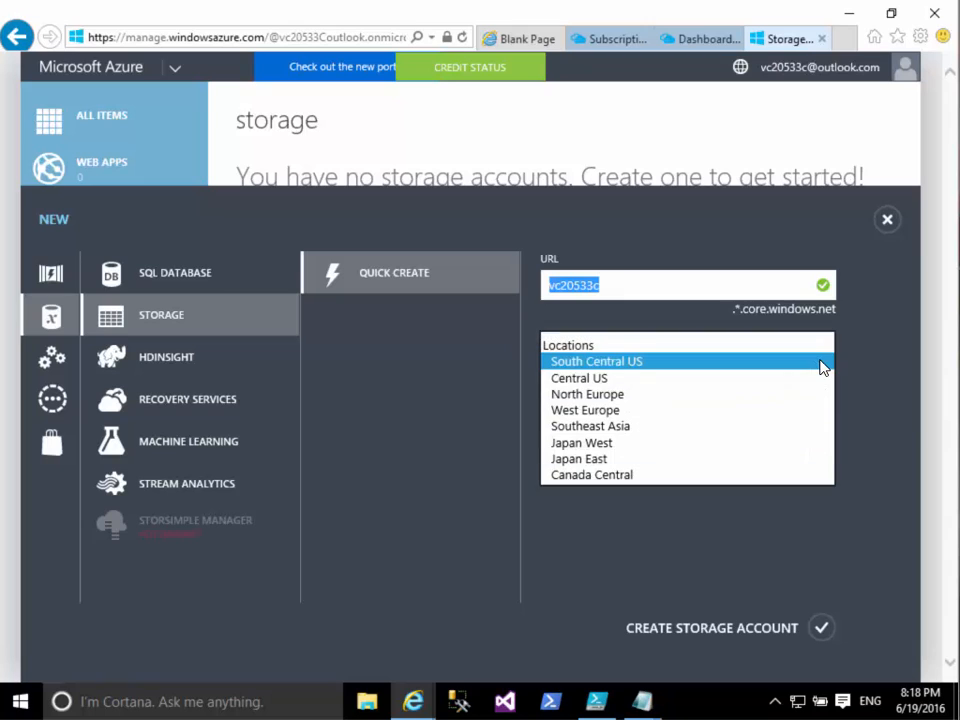
left_click(707, 379)
left_click(724, 449)
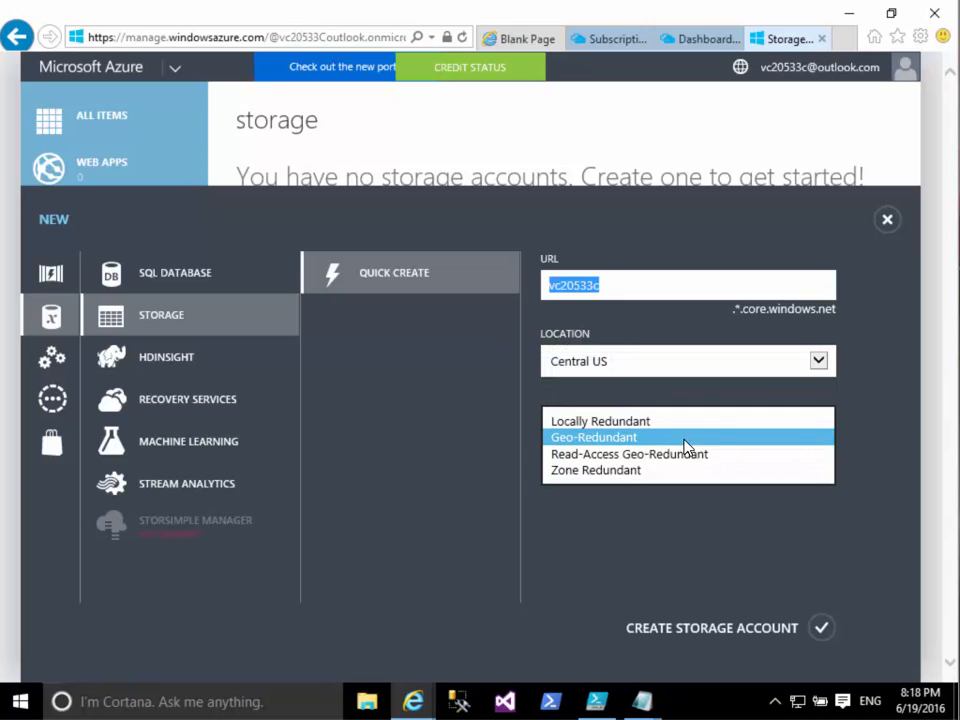
left_click(662, 424)
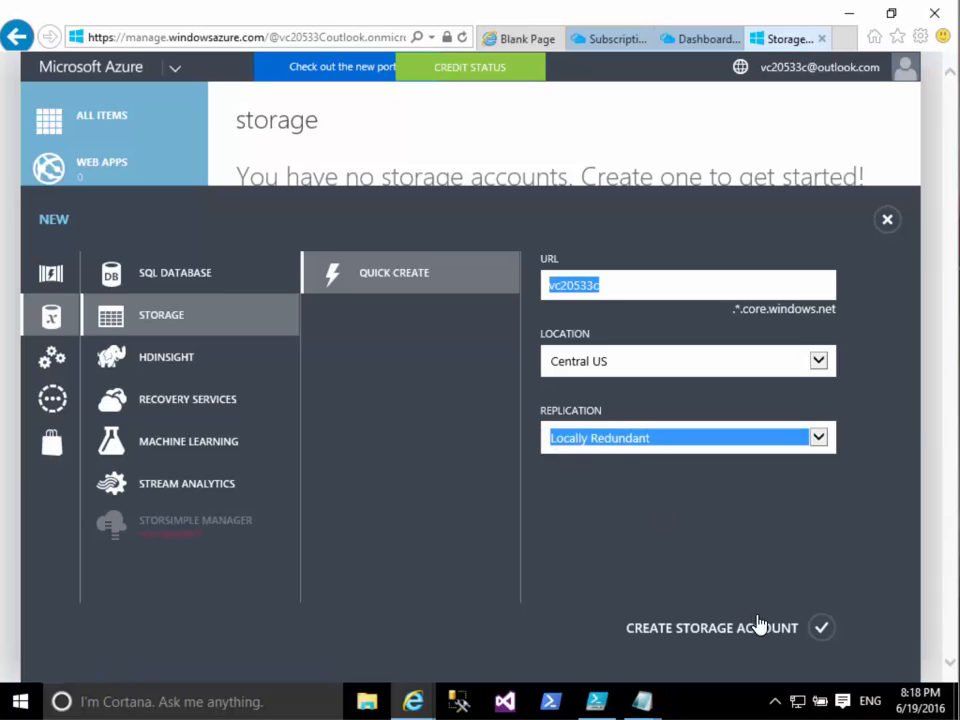
left_click(822, 628)
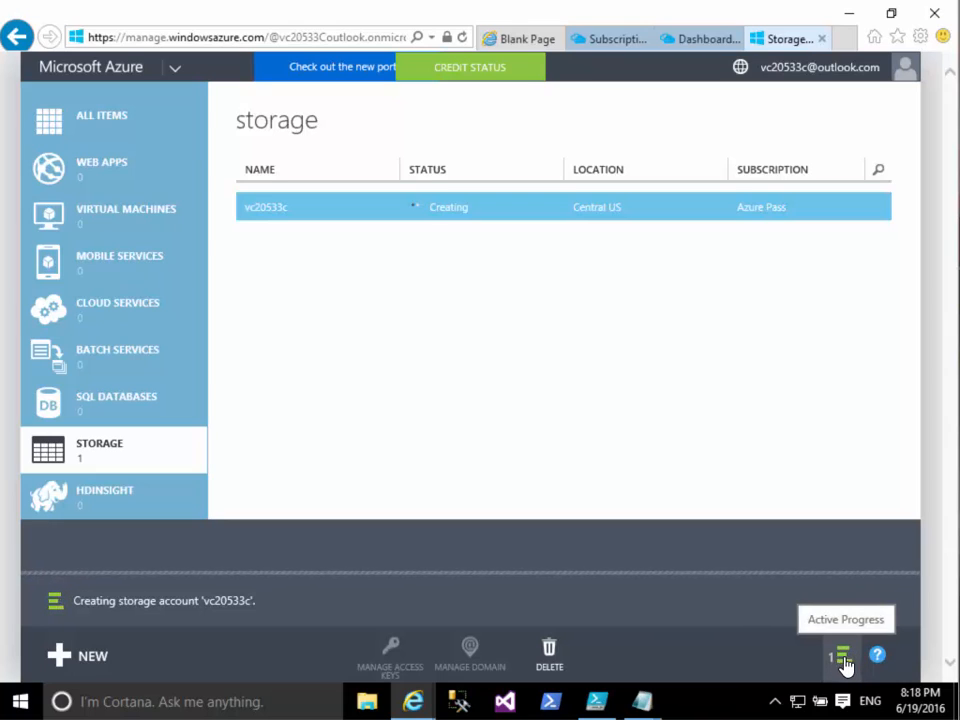
- Check the progress notification for the storage account creation and dismiss the completion notice
left_click(841, 665)
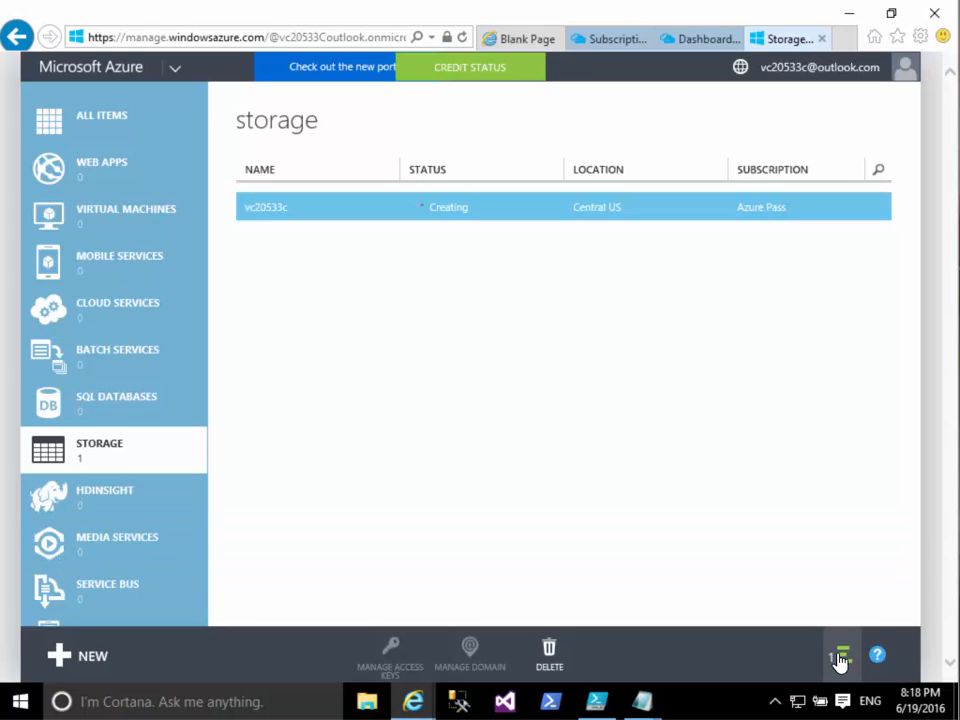
left_click(838, 664)
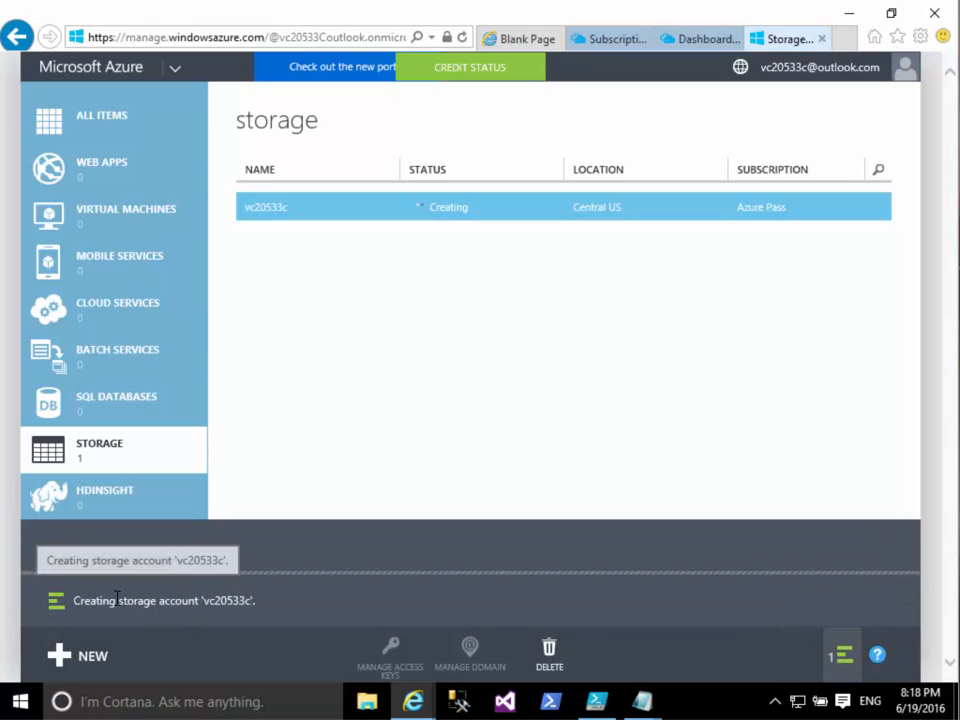
left_click(832, 664)
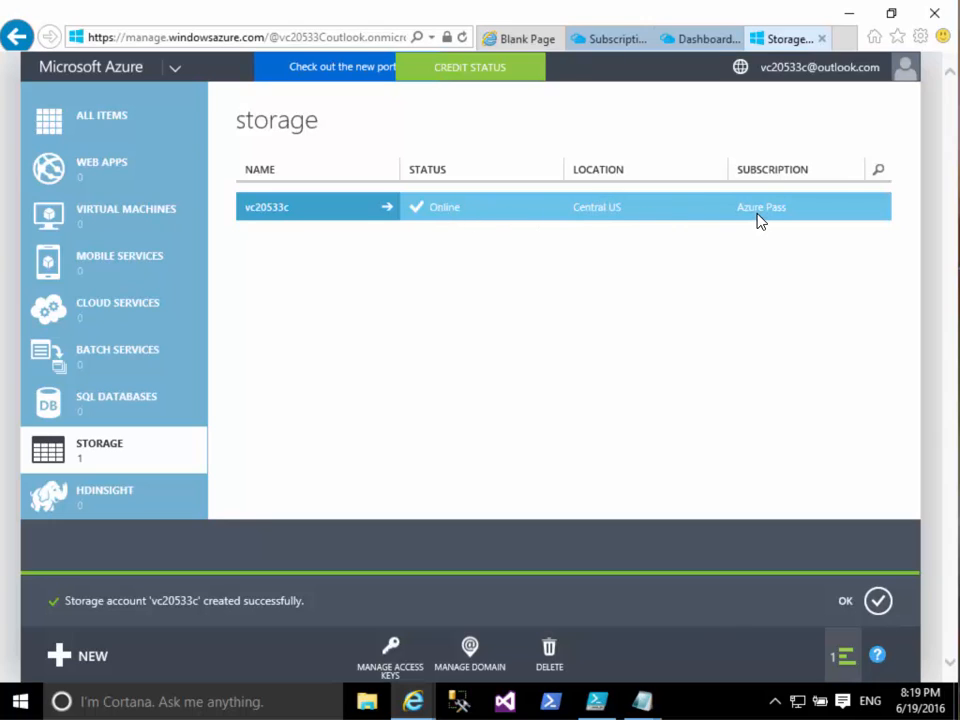
left_click(847, 661)
left_click(846, 662)
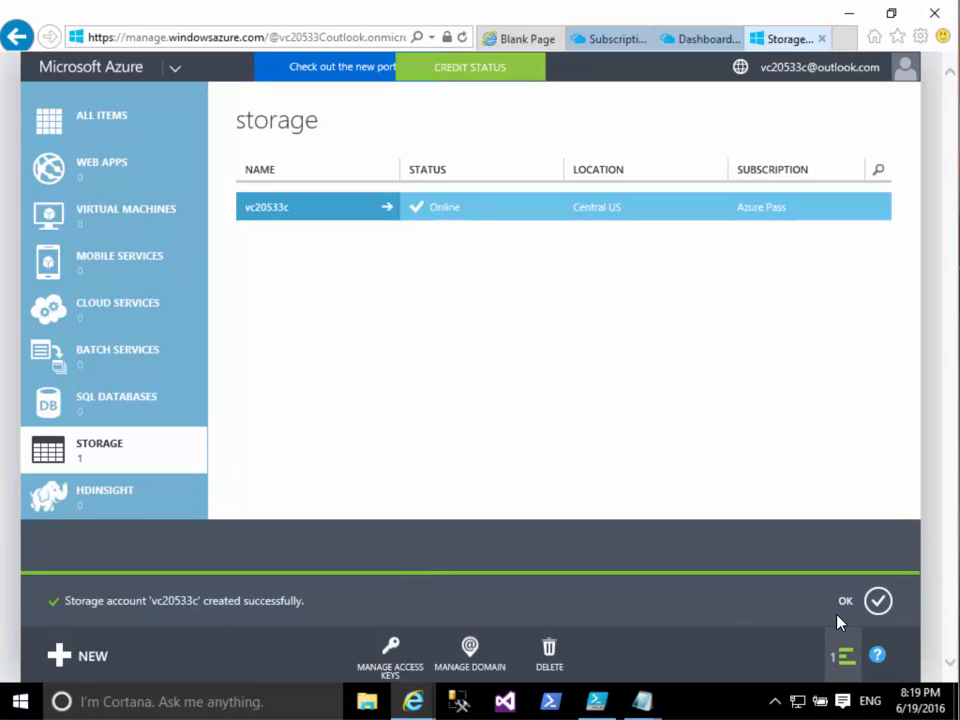
left_click(876, 598)
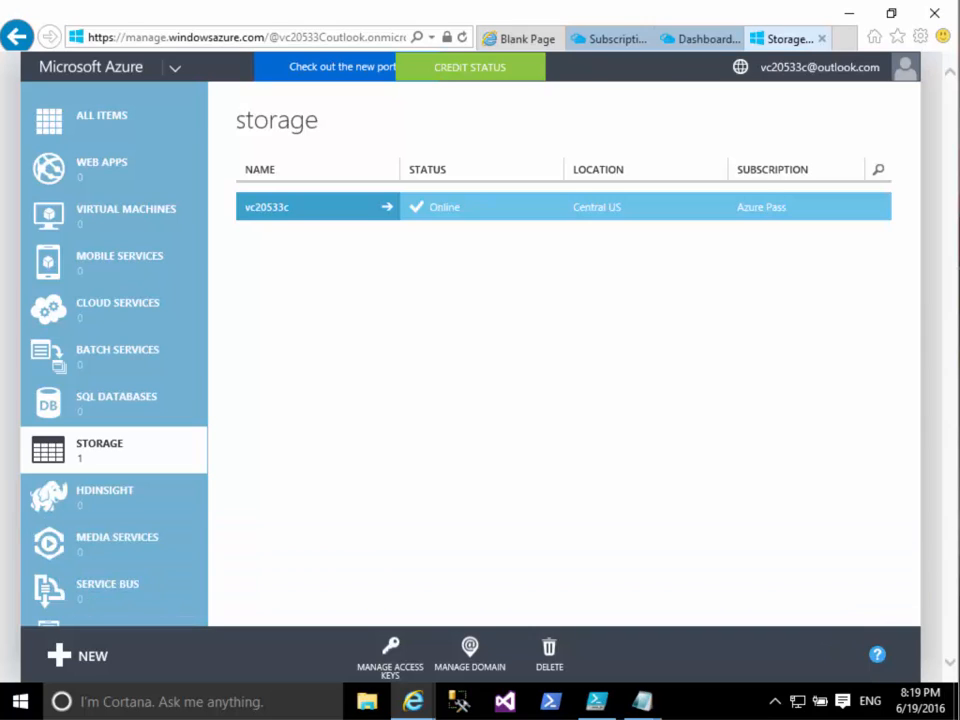
left_click(333, 40)
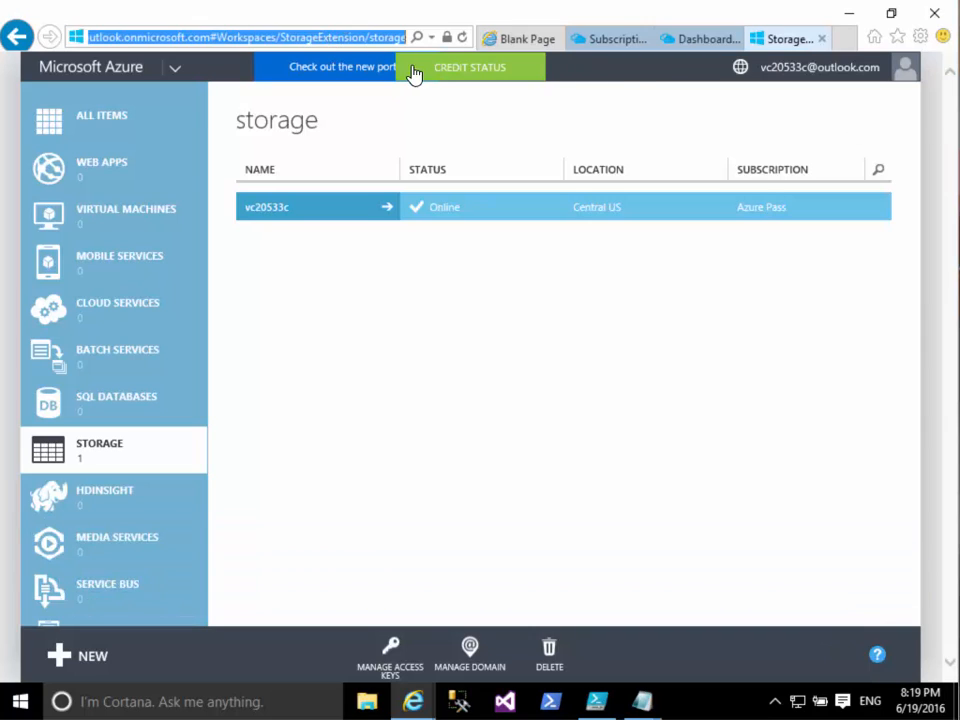
left_click(347, 78)
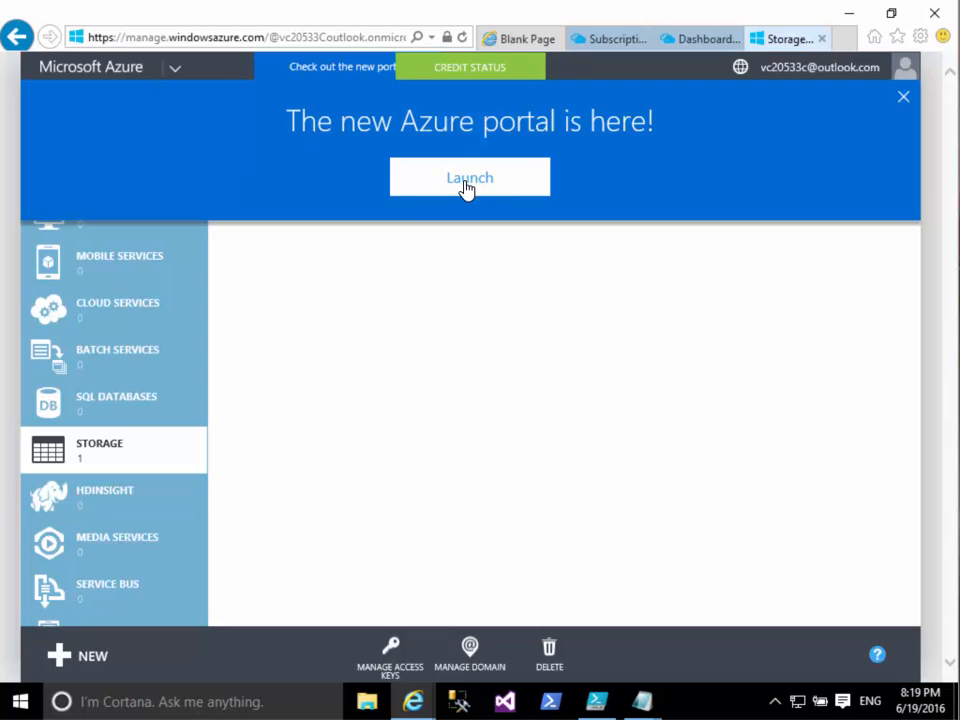
left_click(170, 33)
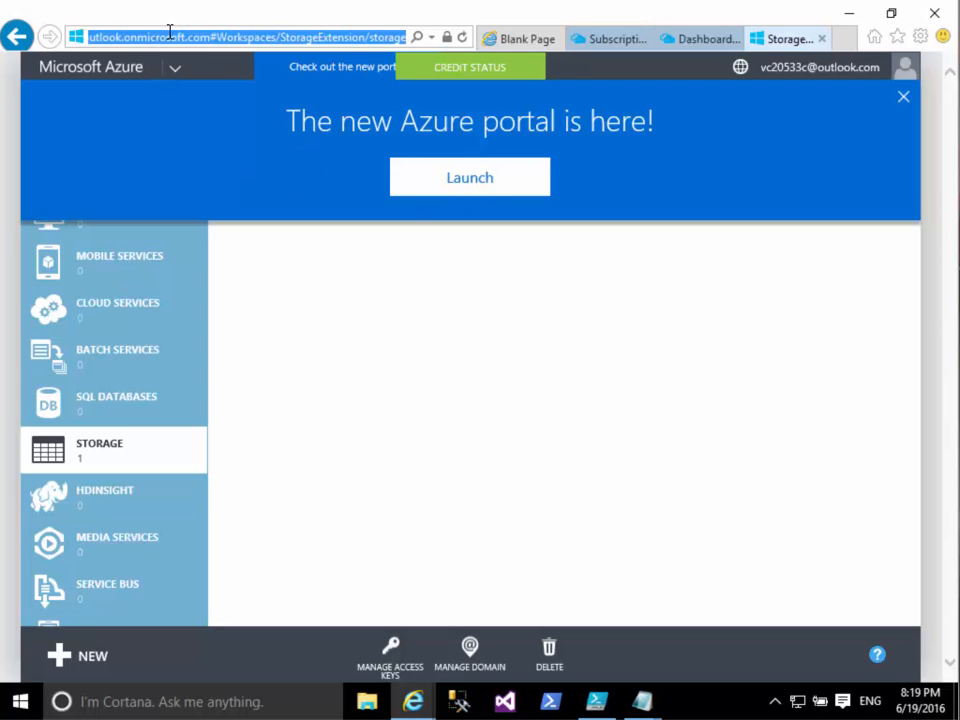
type("portal.azure.com/")
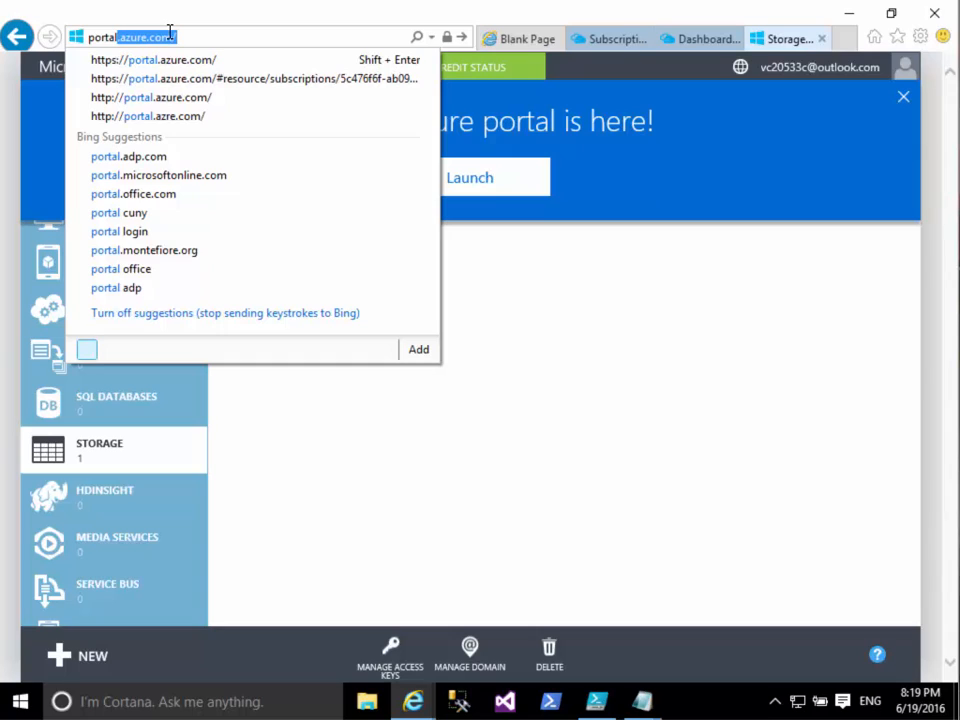
key("Home")
type("ht")
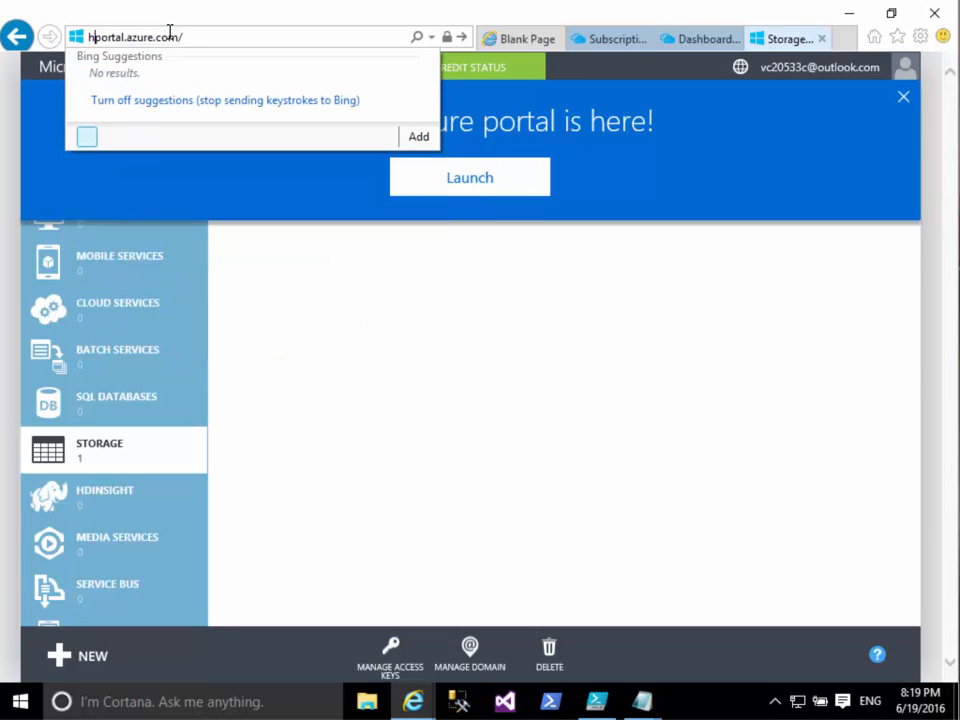
type("tp://")
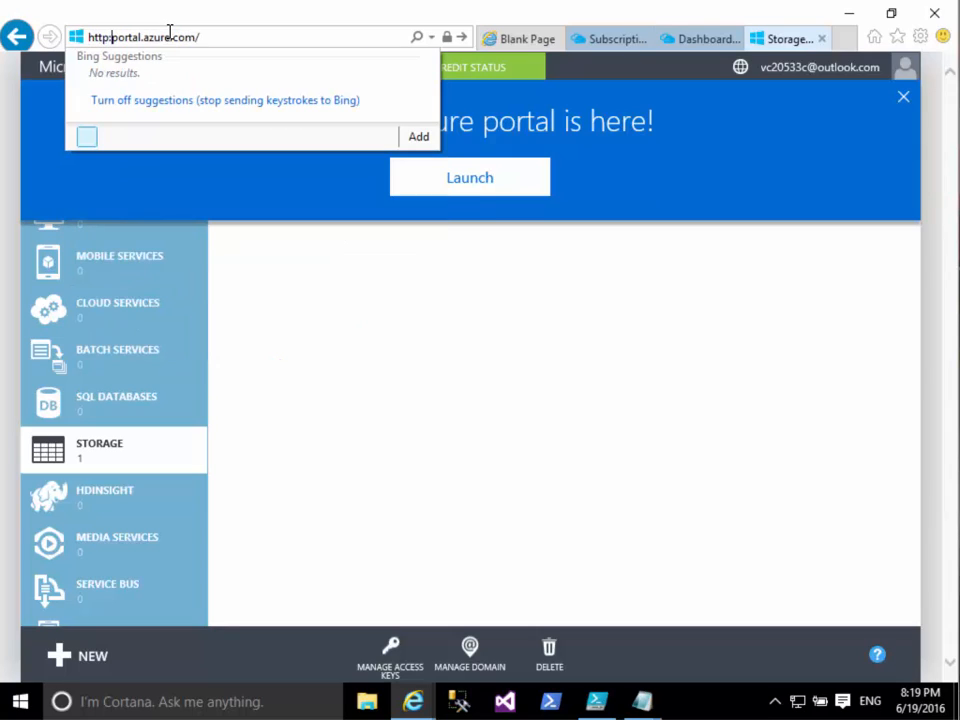
key("Return")
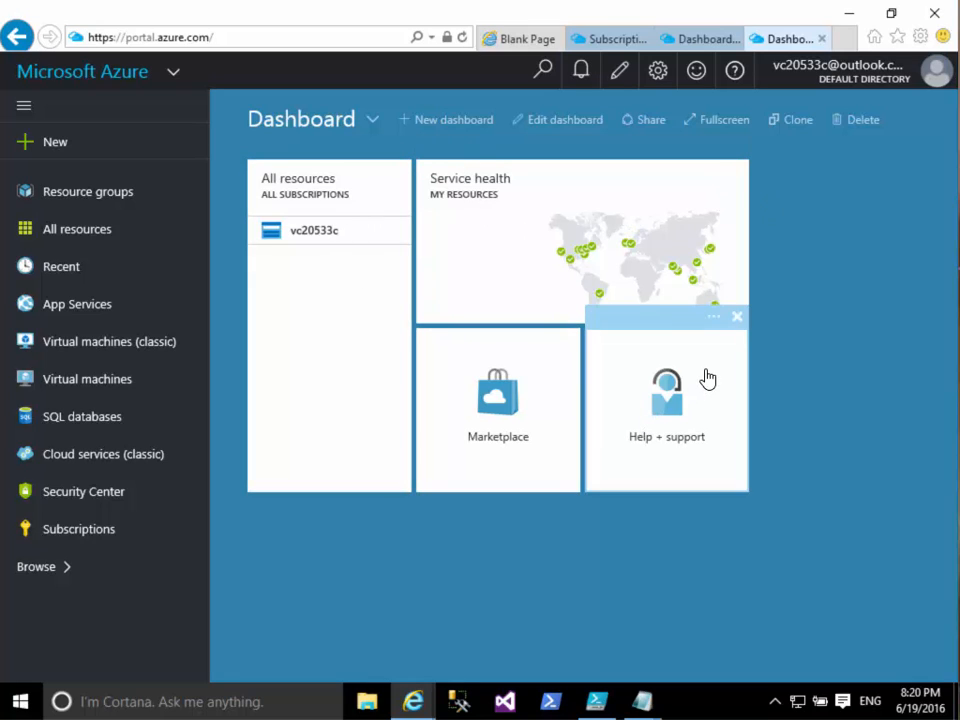
- Remove the Help + support and Marketplace tiles from the dashboard, and move the All resources tile to the far side of Service health
left_click(735, 317)
mouse_move(566, 356)
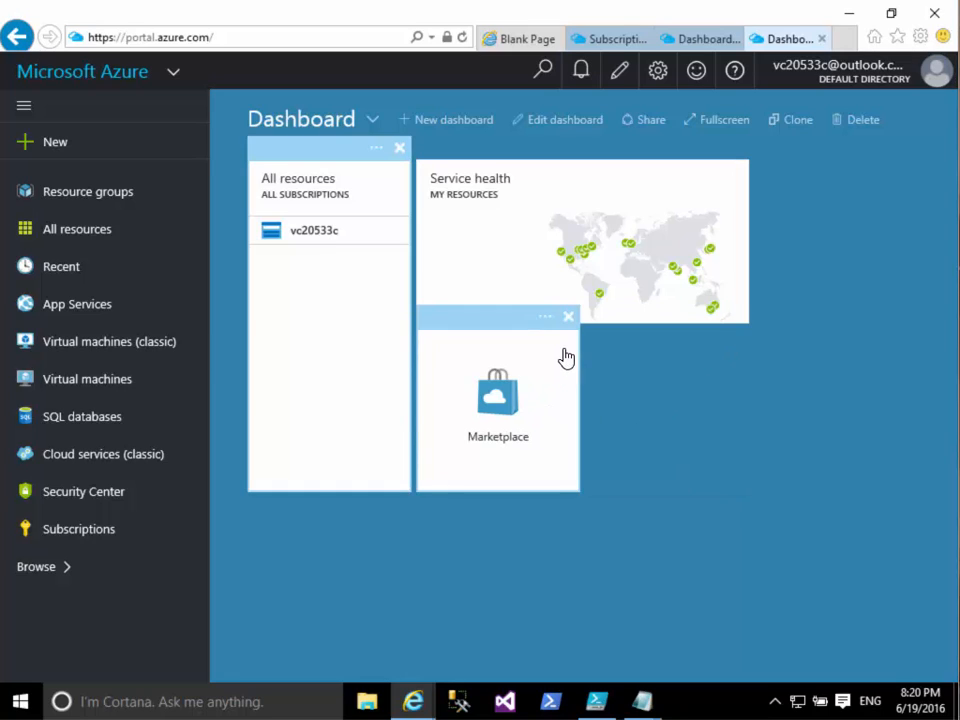
left_click(568, 318)
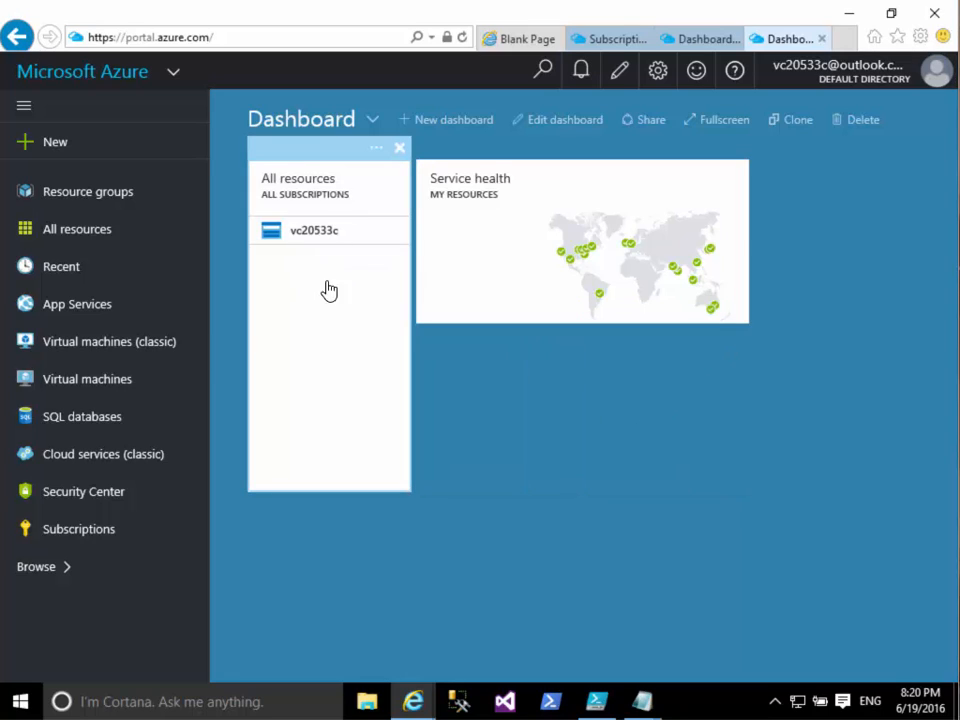
mouse_move(408, 257)
left_mouse_down()
mouse_move(576, 392)
mouse_move(579, 371)
mouse_move(750, 268)
mouse_move(814, 182)
left_mouse_up()
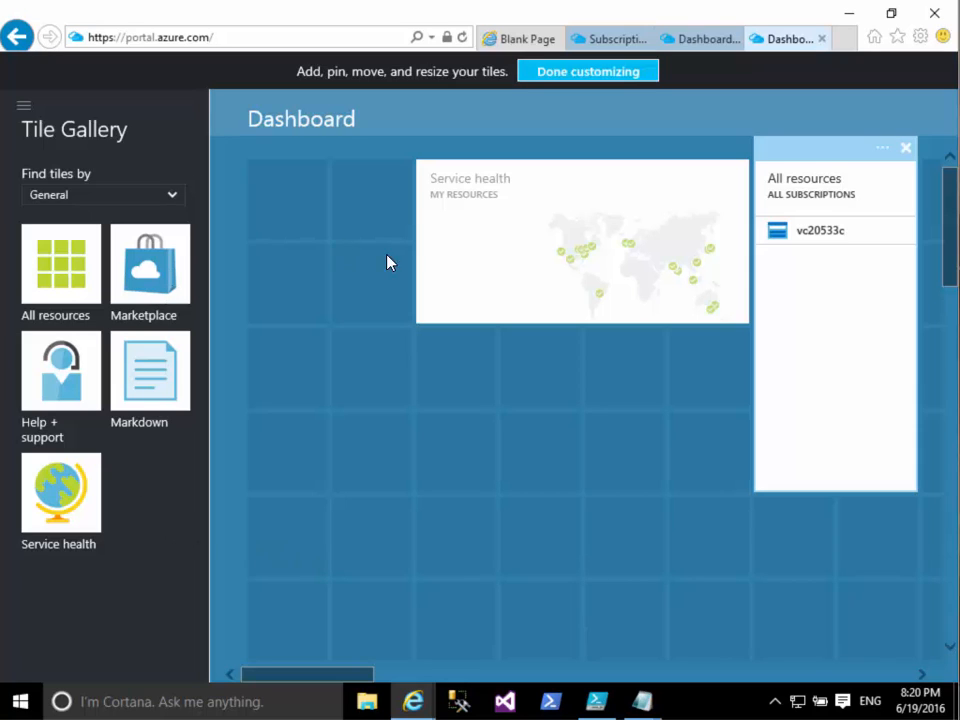
left_click(637, 74)
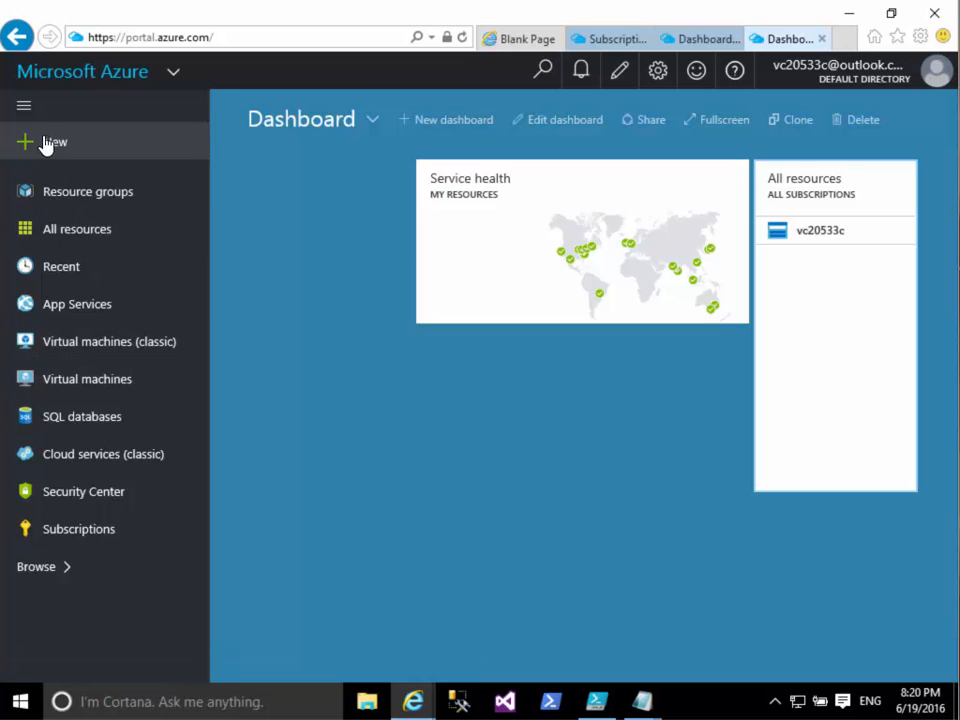
- Collapse and re-expand the portal's navigation menu to compare its compact and full views
left_click(24, 108)
left_click(24, 108)
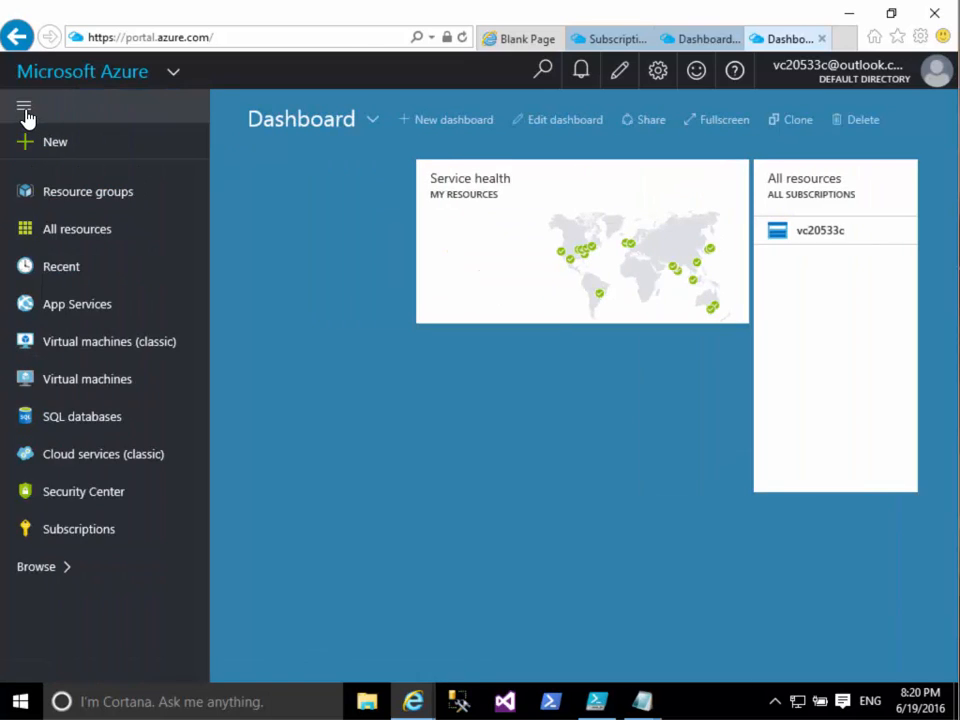
left_click(24, 108)
left_click(24, 108)
left_click(25, 110)
left_click(26, 112)
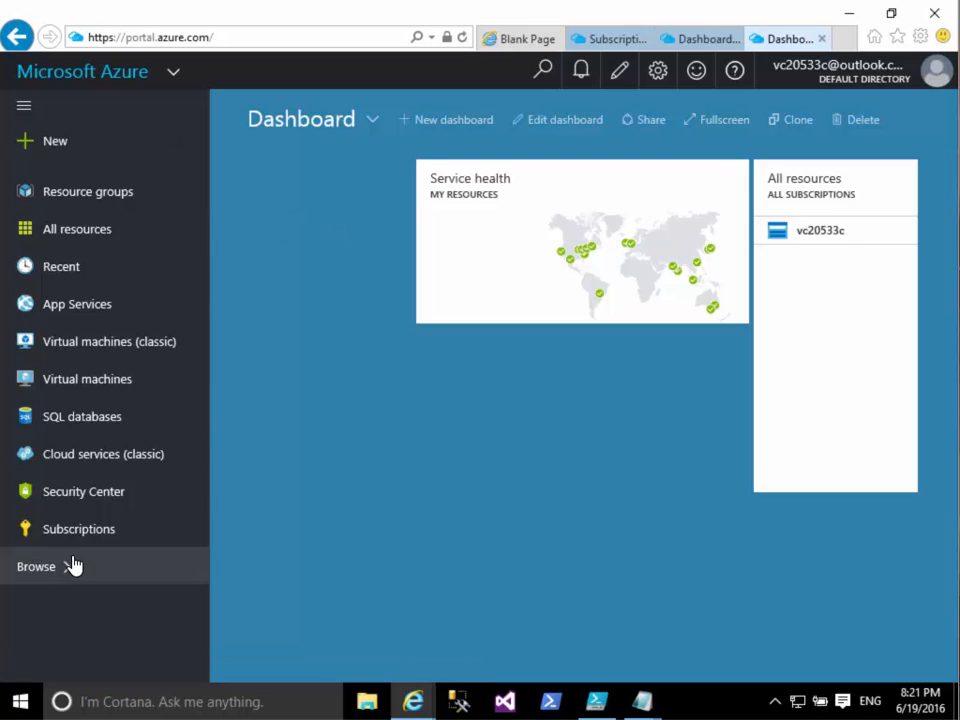
- List all resources and open the classic storage account vc20533c to view its details and settings
left_click(60, 243)
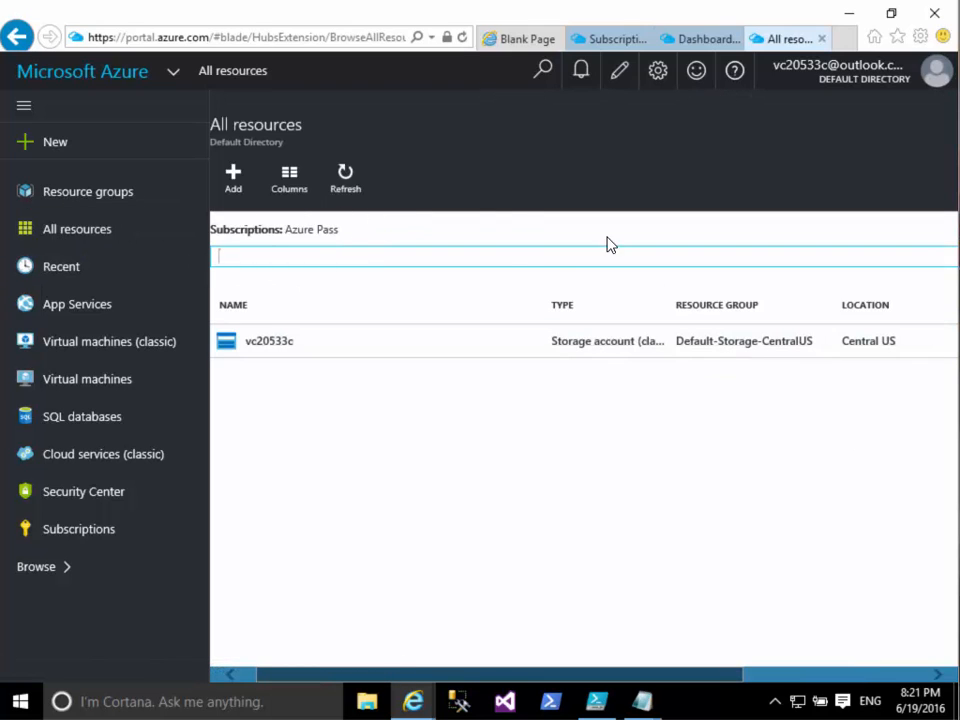
left_click(250, 350)
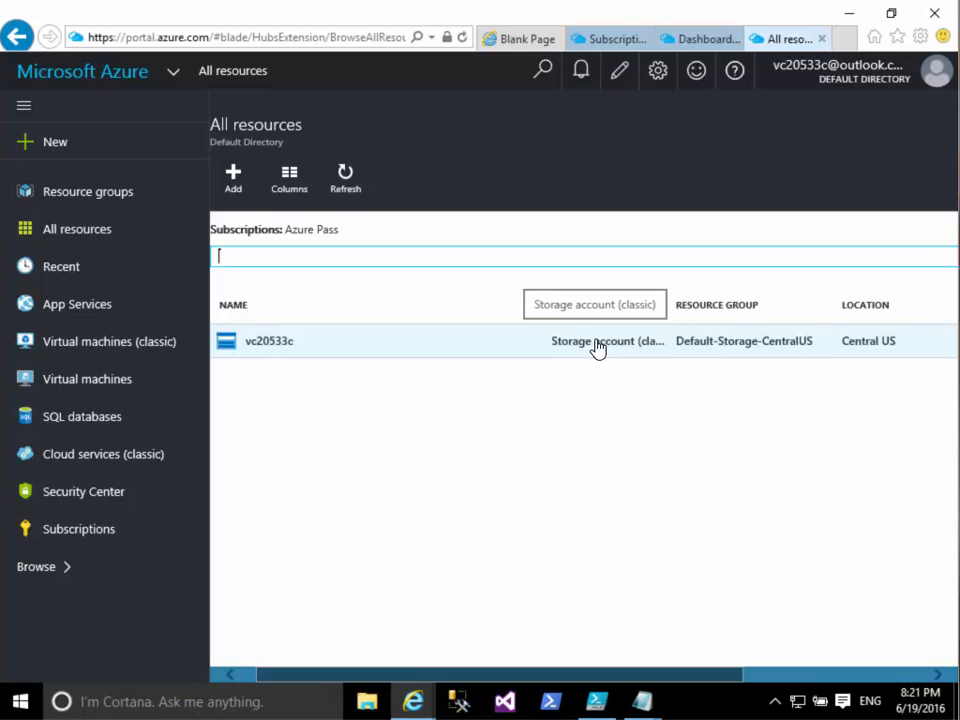
left_click(276, 344)
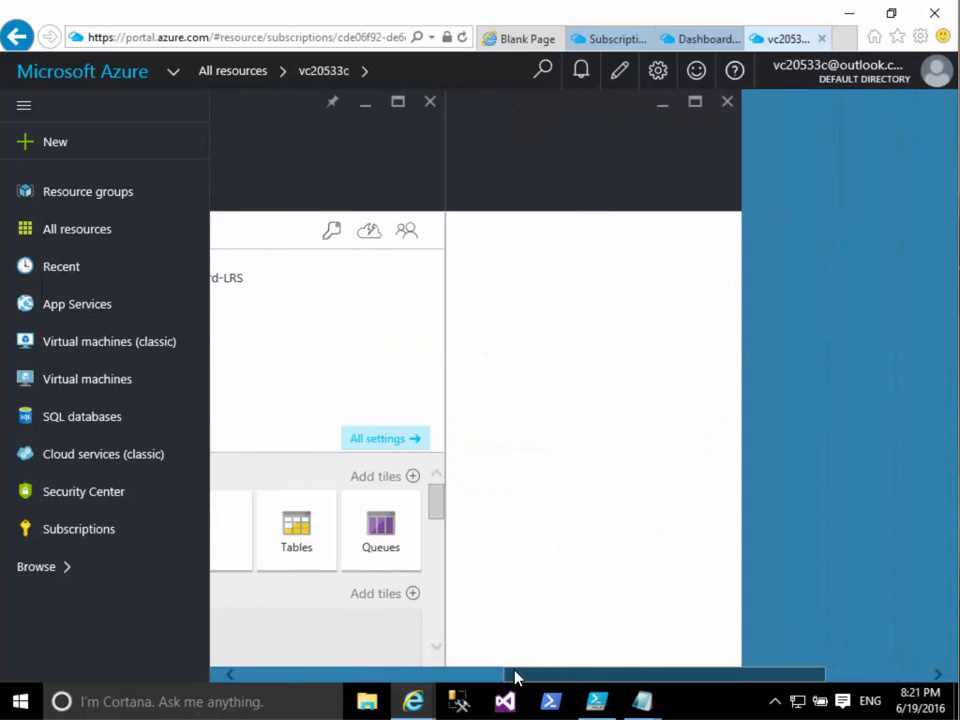
left_click(299, 676)
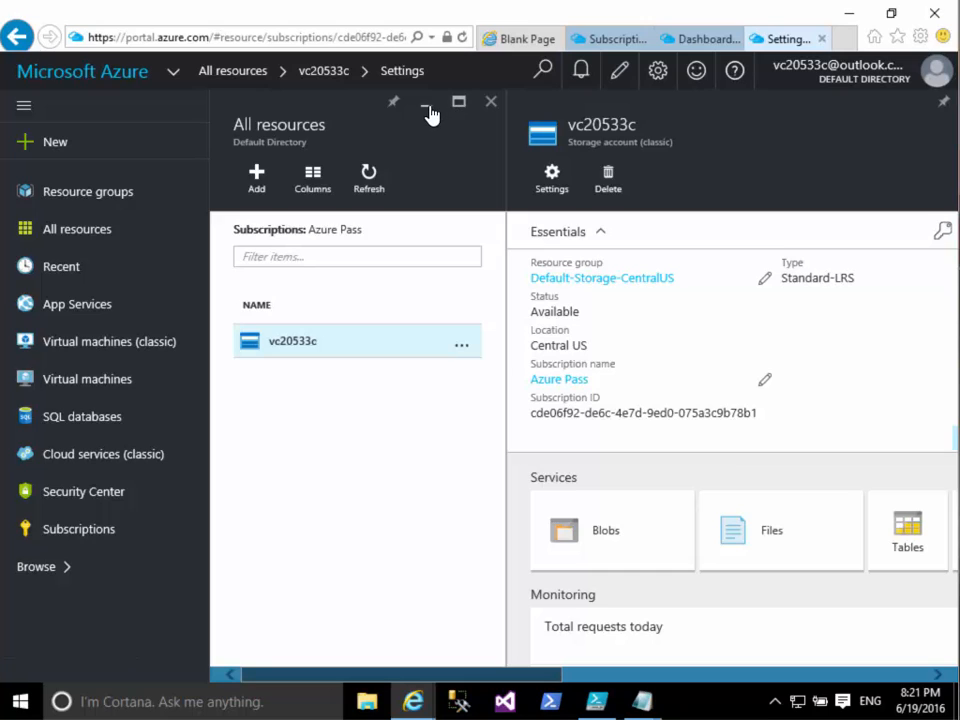
- Minimize and restore the All resources blade, and close it to return to the dashboard
left_click(426, 108)
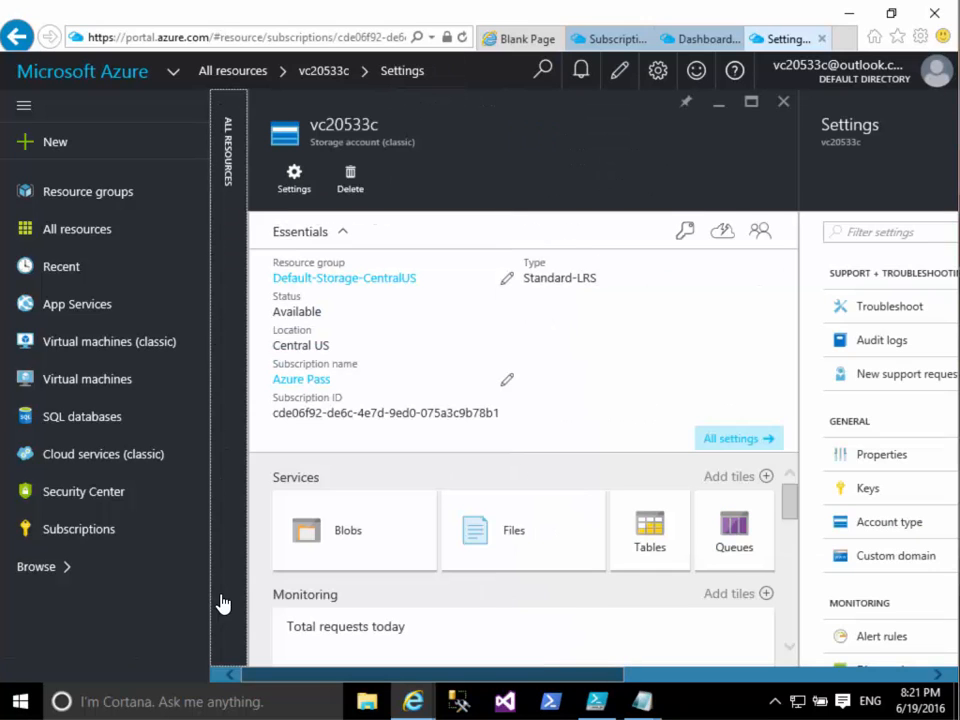
left_click(229, 178)
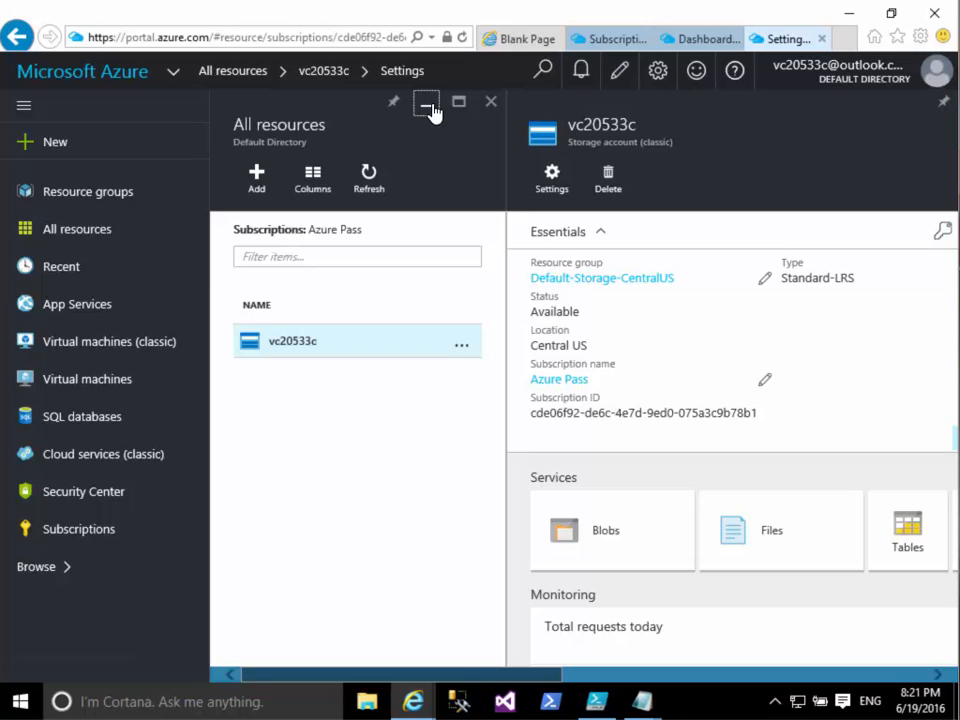
left_click(491, 105)
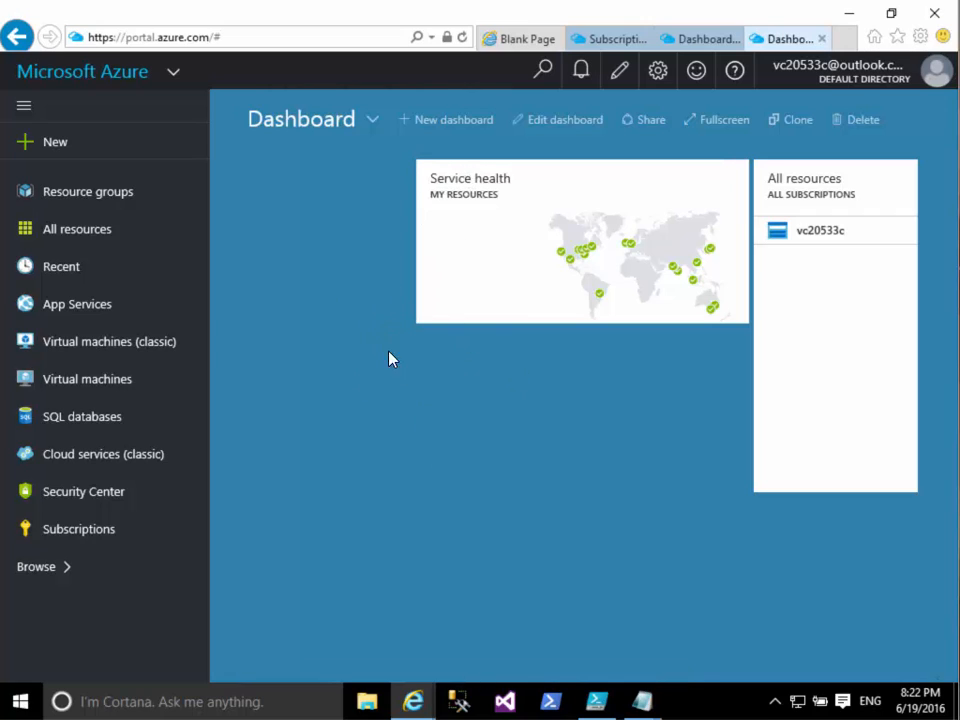
- Reopen the vc20533c storage account from the list of all resources and view its table service
left_click(97, 247)
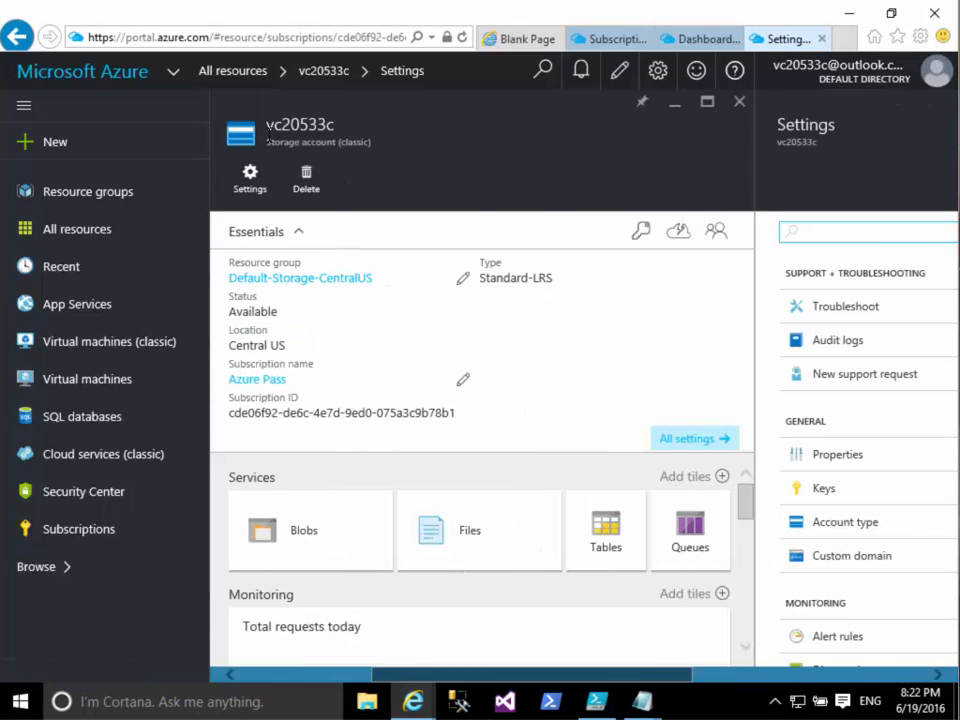
left_click_drag(267, 124, 368, 145)
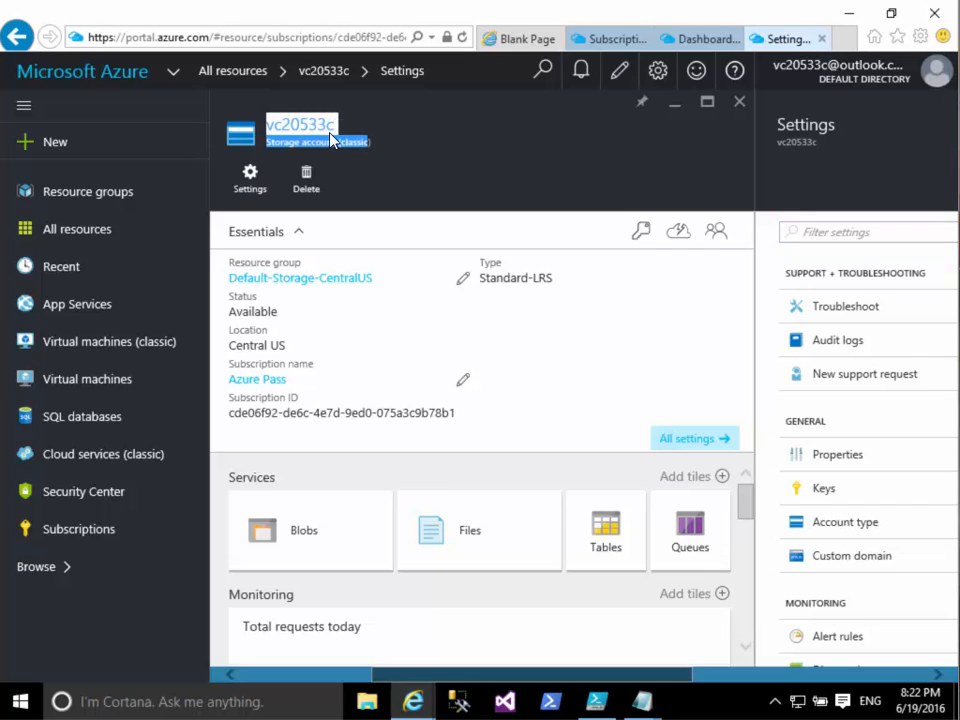
left_click(258, 183)
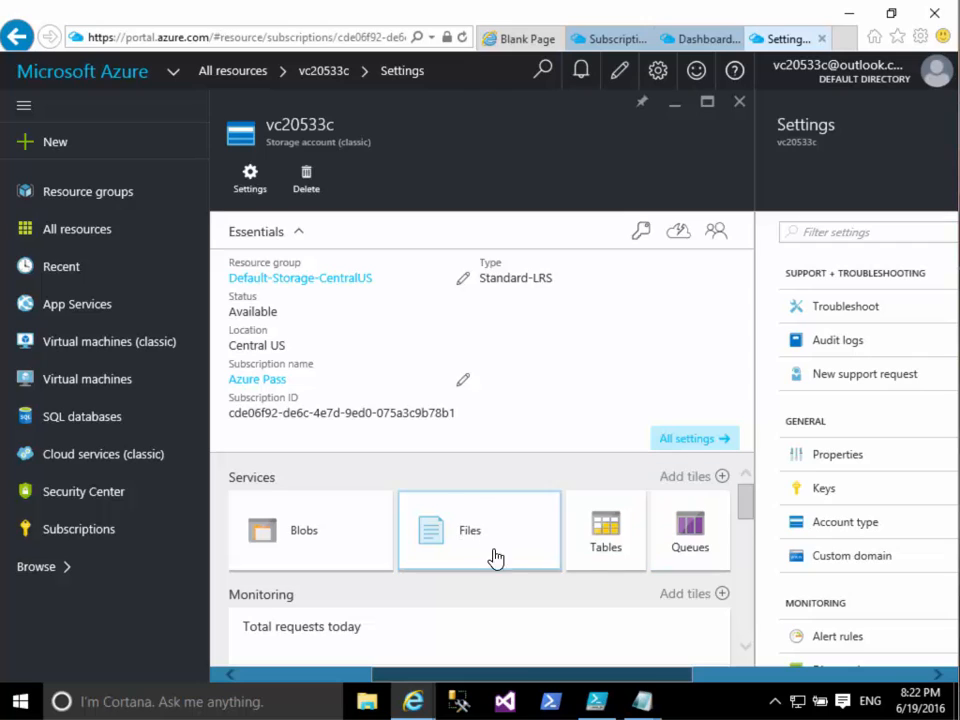
left_click(612, 553)
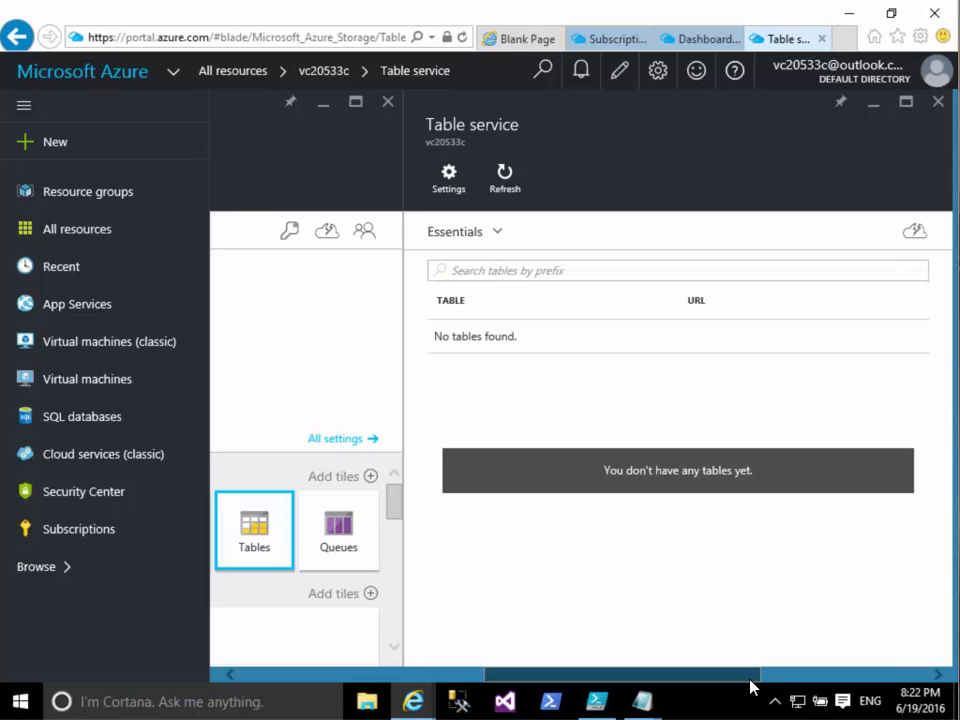
- Pin the vc20533c storage account to the dashboard and return to the dashboard to view its tile
left_click_drag(752, 679, 436, 652)
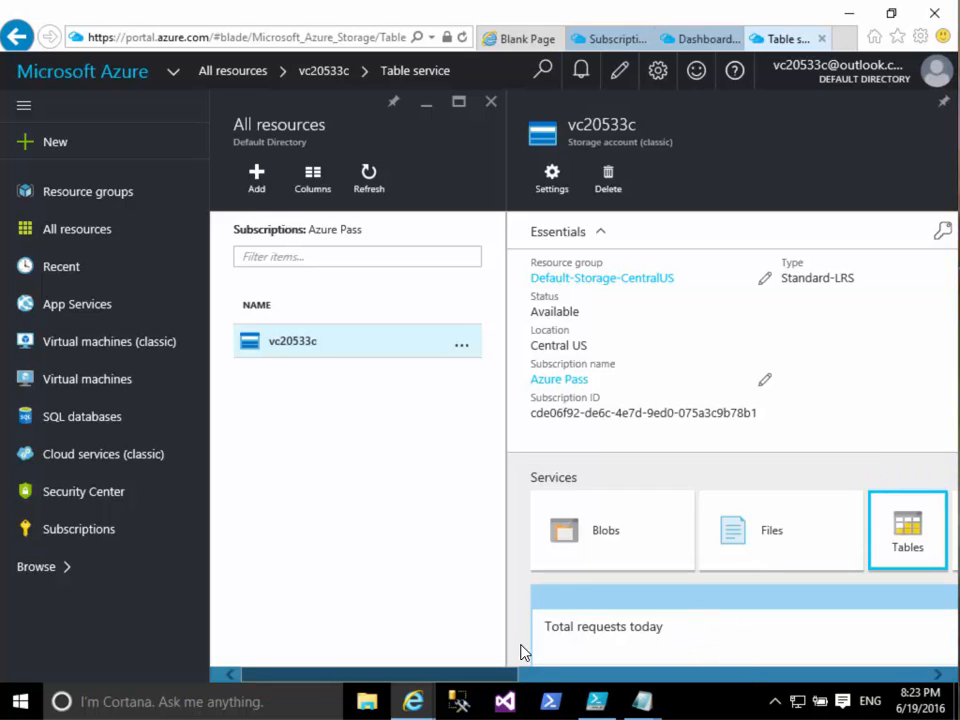
left_click_drag(506, 681, 412, 670)
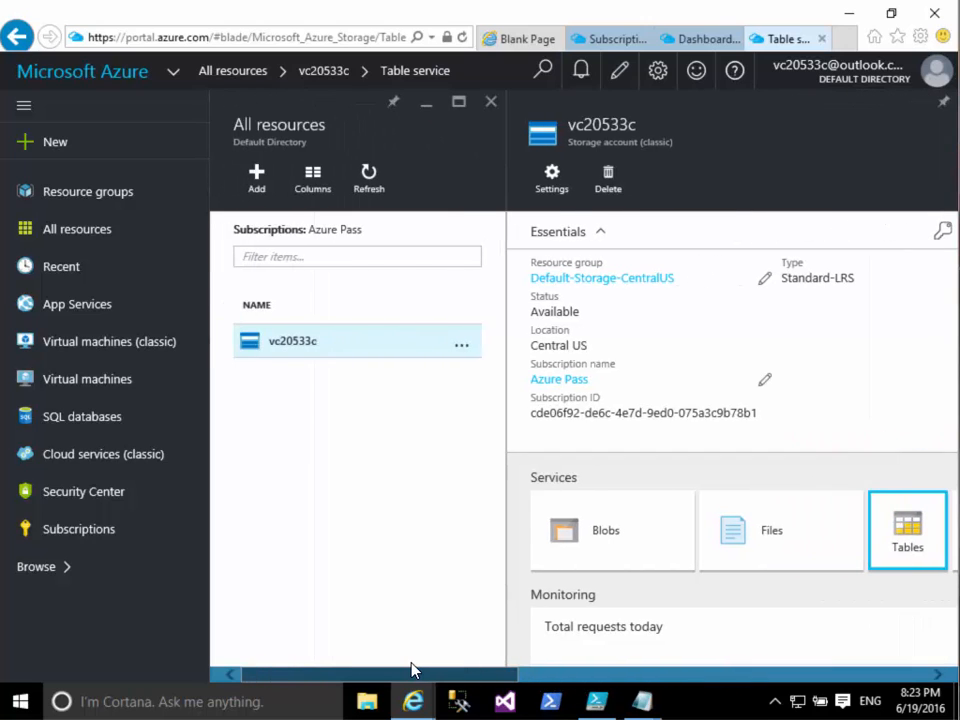
left_click(736, 346)
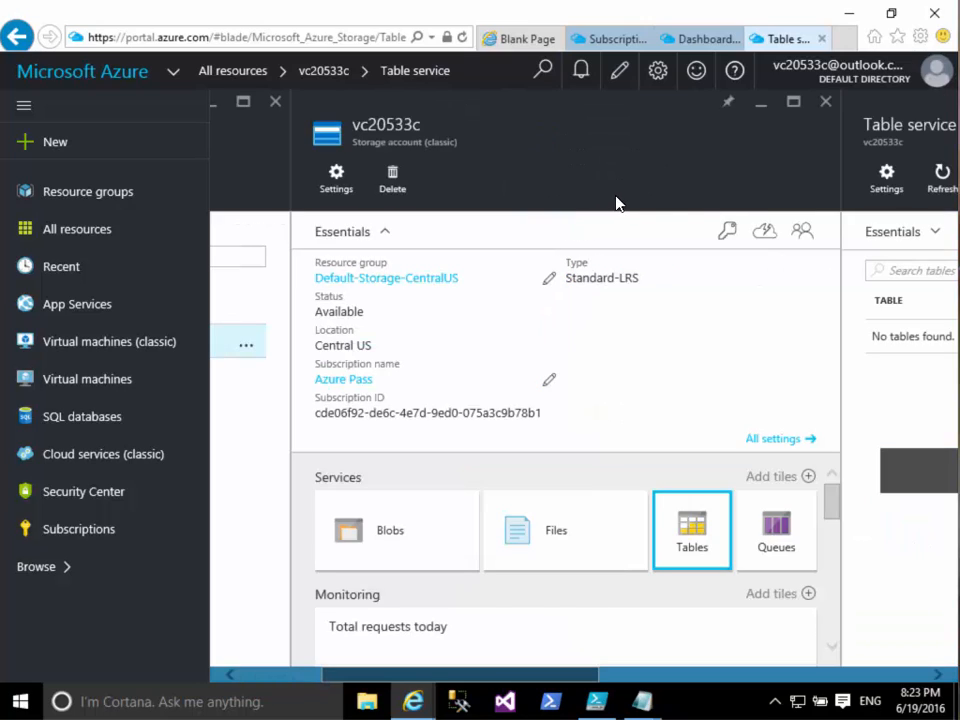
left_click(729, 108)
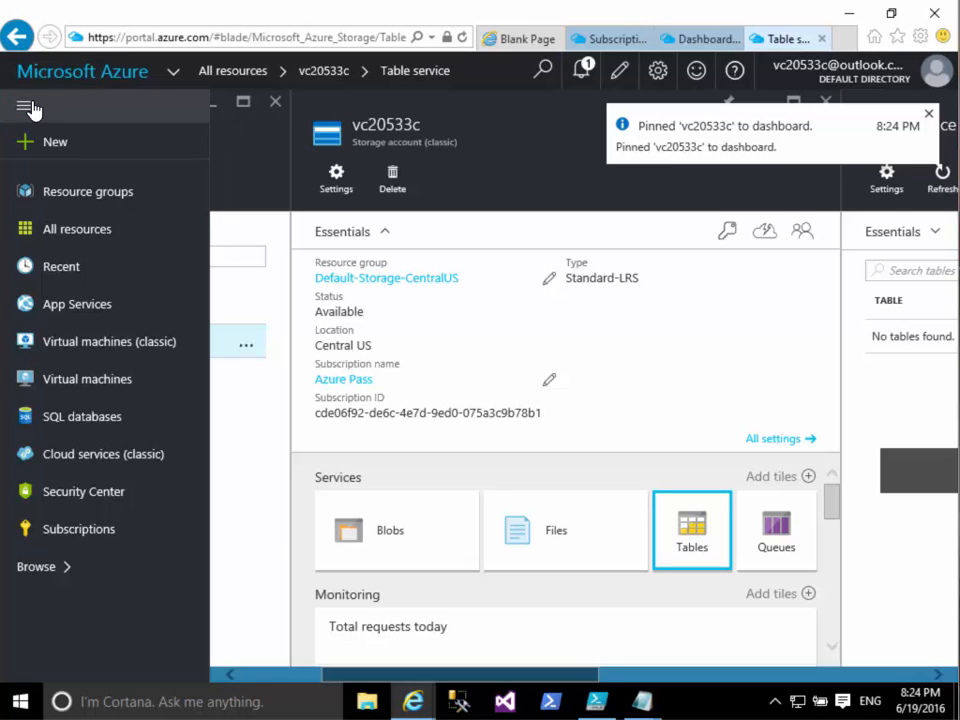
left_click(60, 88)
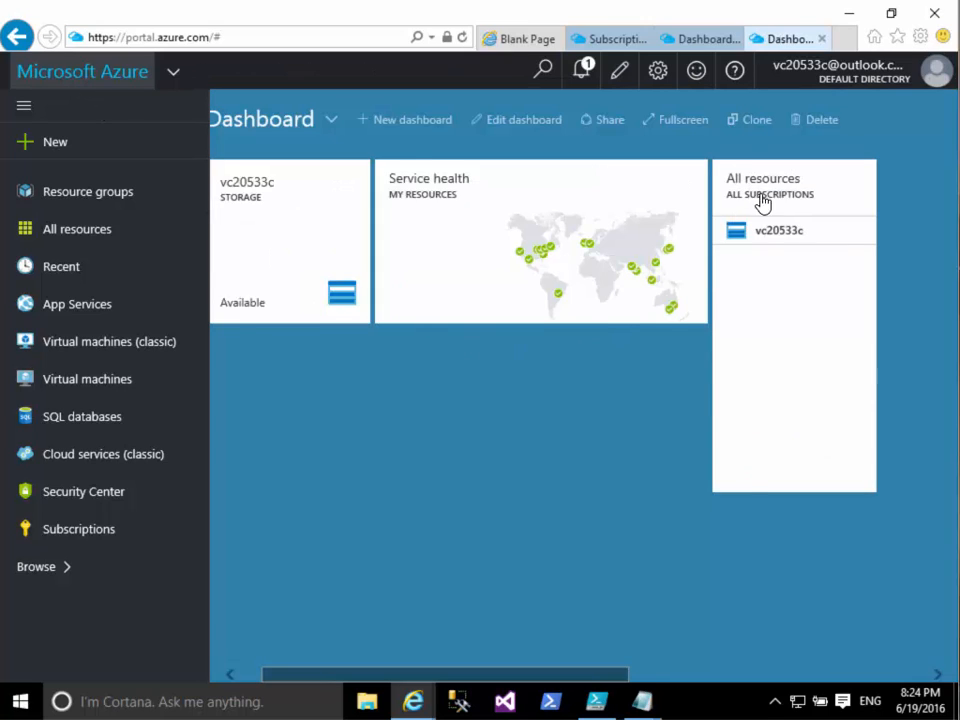
mouse_move(821, 197)
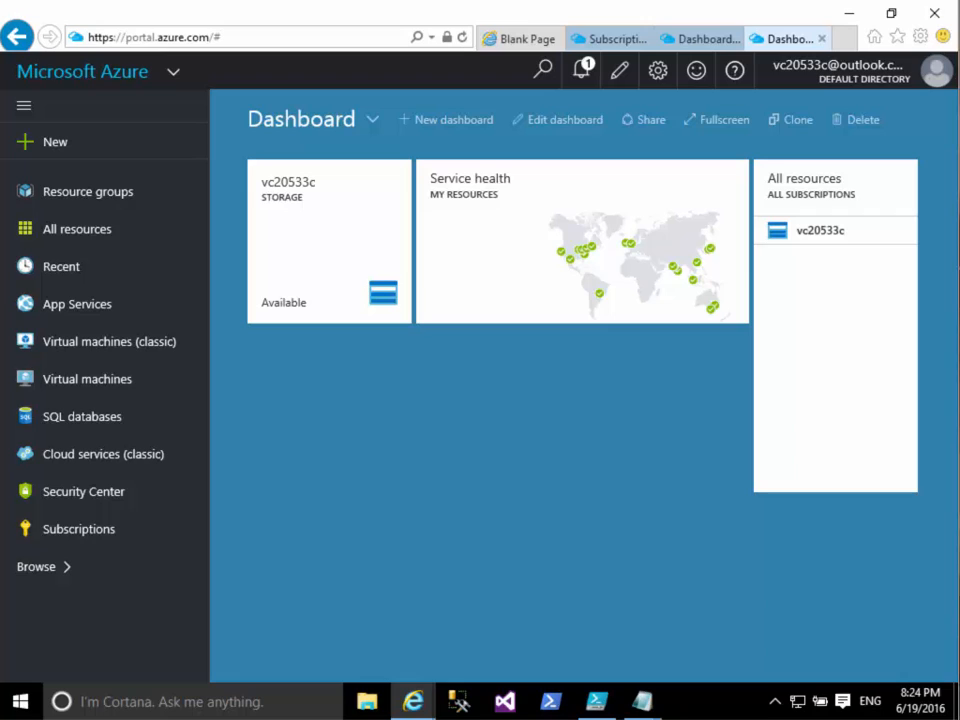
- Start a new Web App from the Web + Mobile marketplace category and enter vc20533c as its app name
left_click(53, 146)
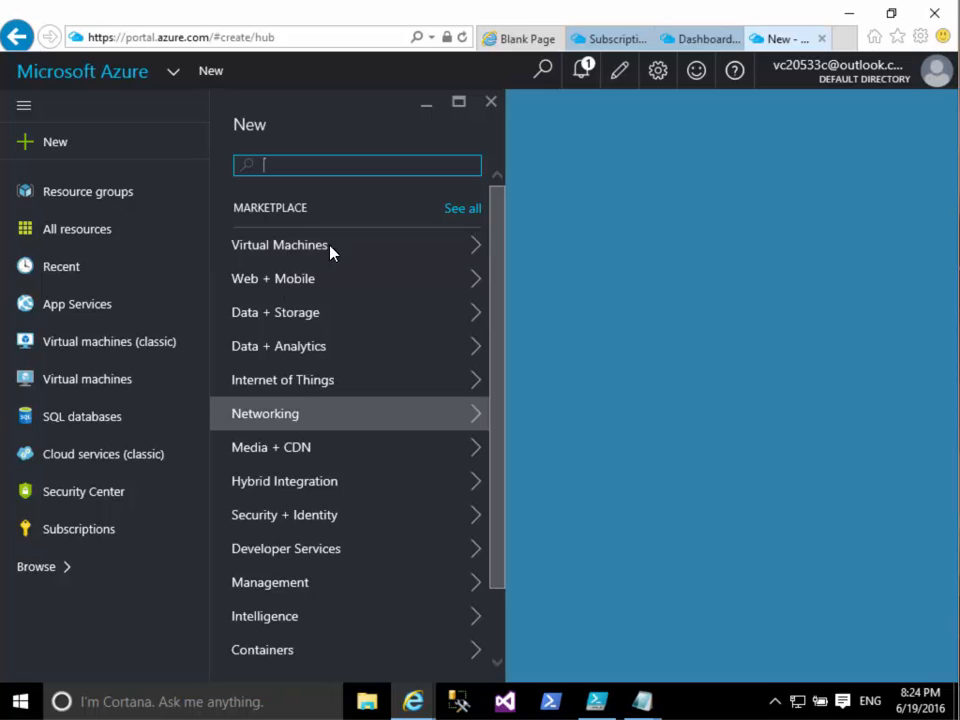
left_click(289, 291)
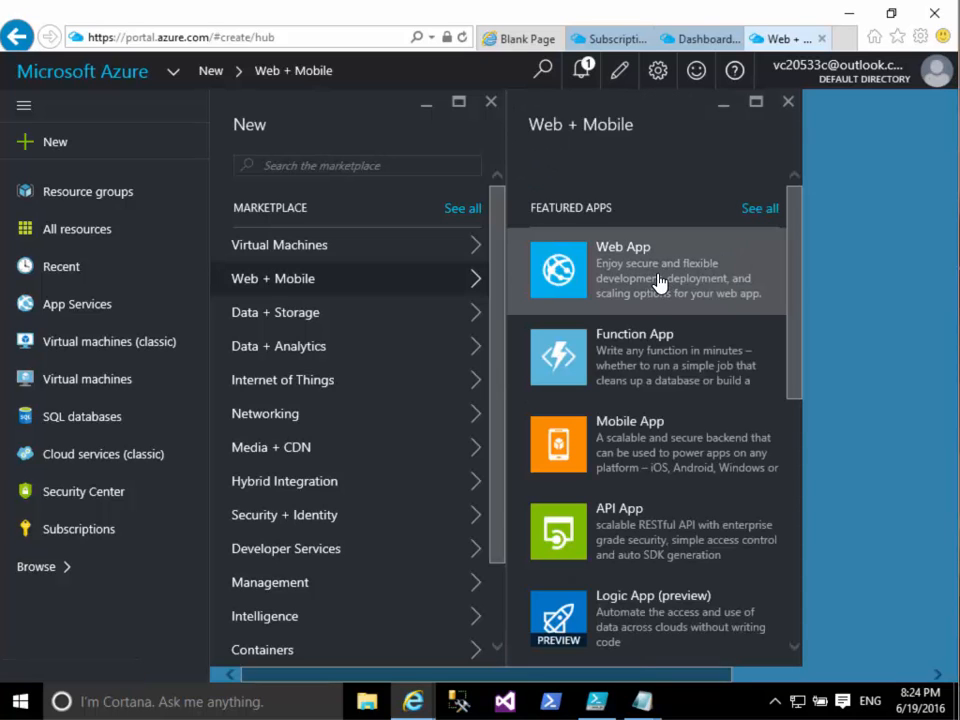
left_click(658, 283)
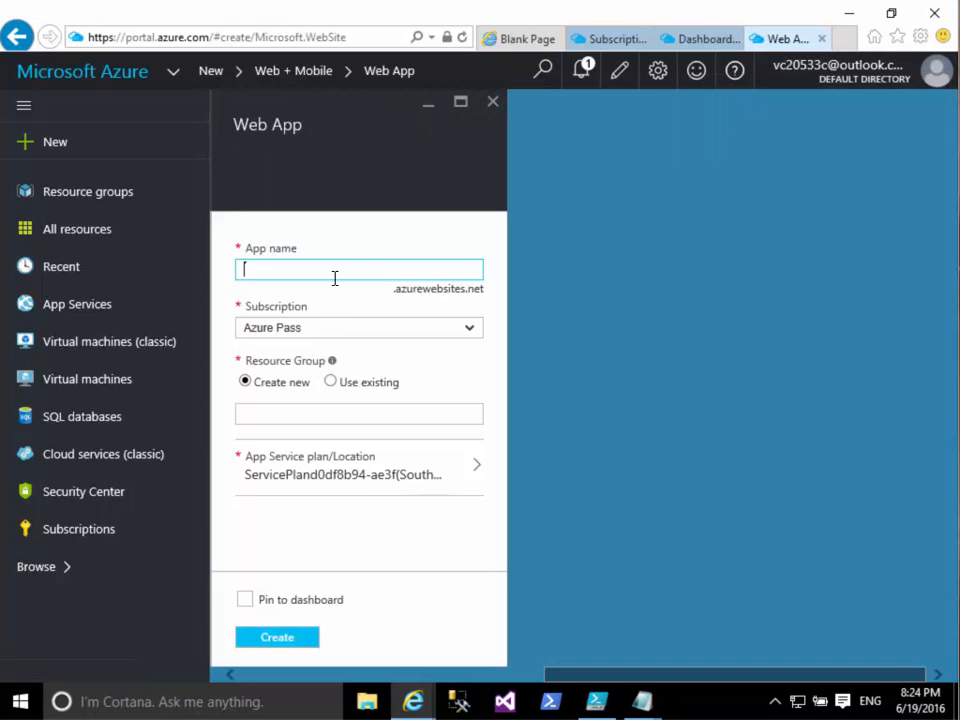
type("20533c")
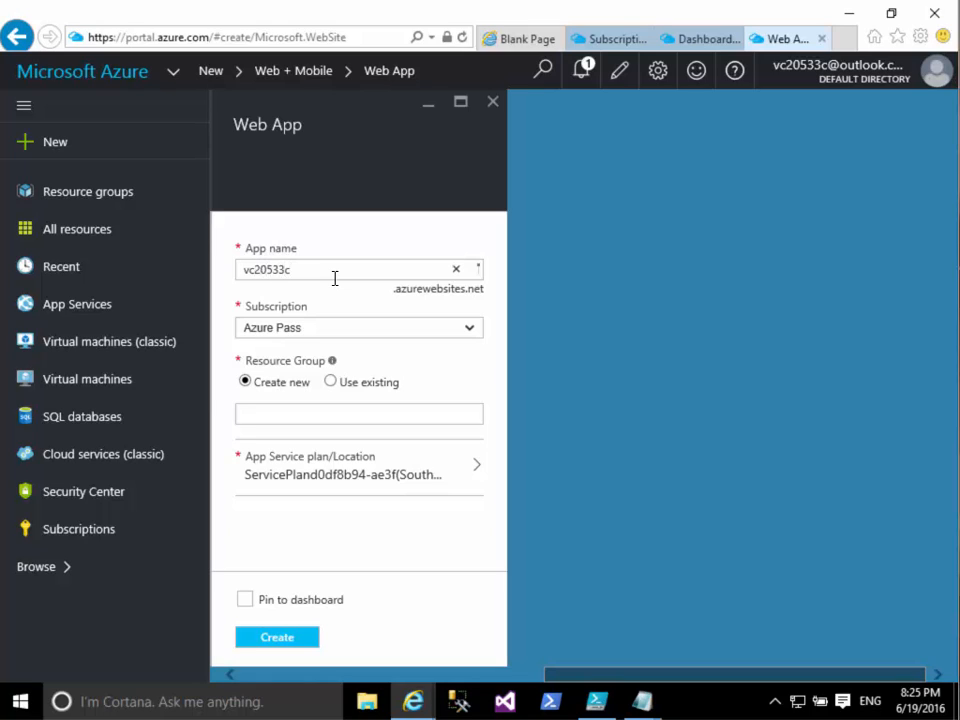
key("Tab")
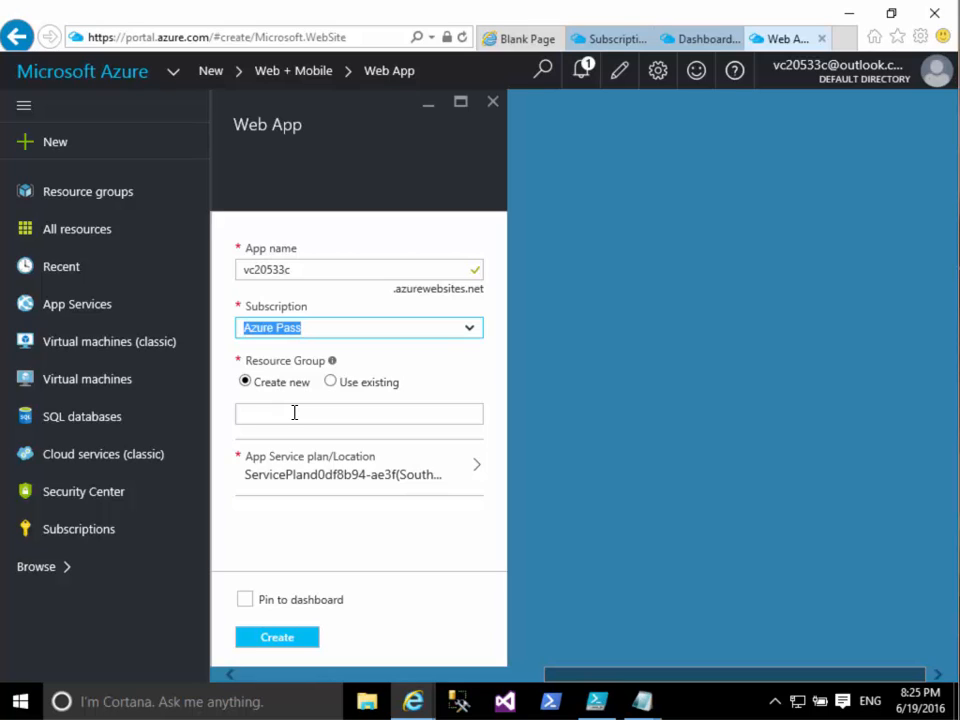
- Set a new resource group named DemoRG and create an App Service plan named DemoRG in East US for the web app
left_click(294, 412)
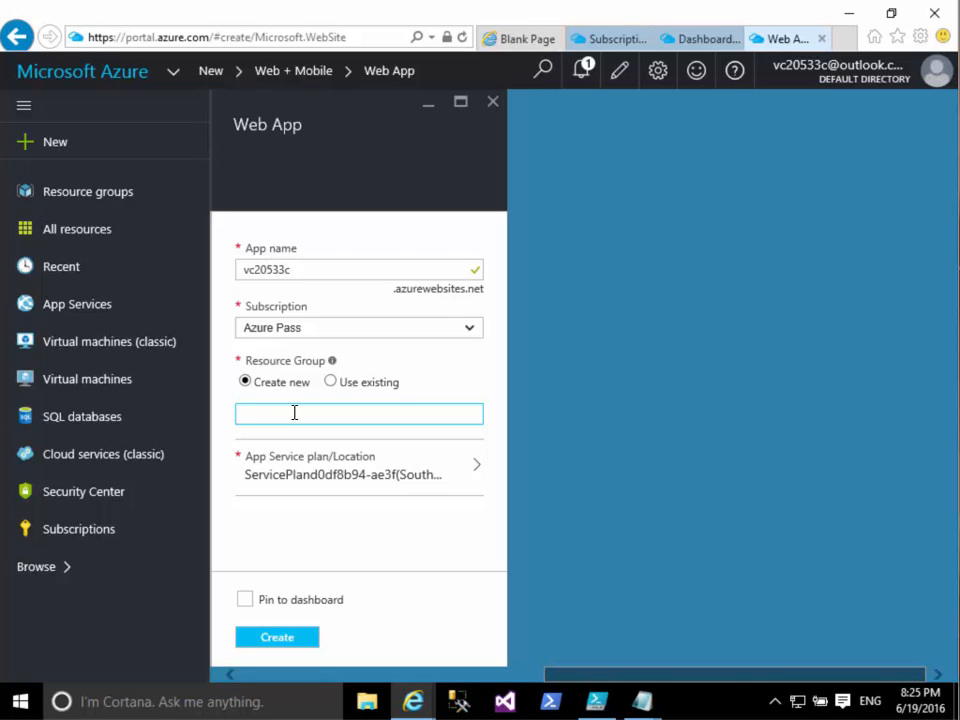
type("DemoRG")
left_click(362, 477)
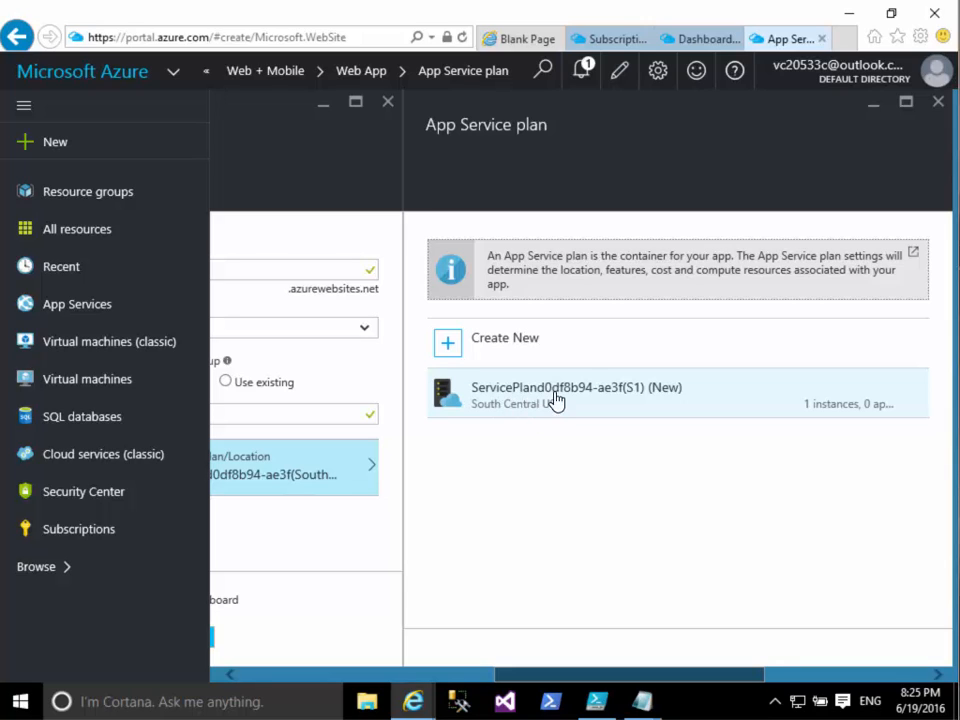
left_click(503, 351)
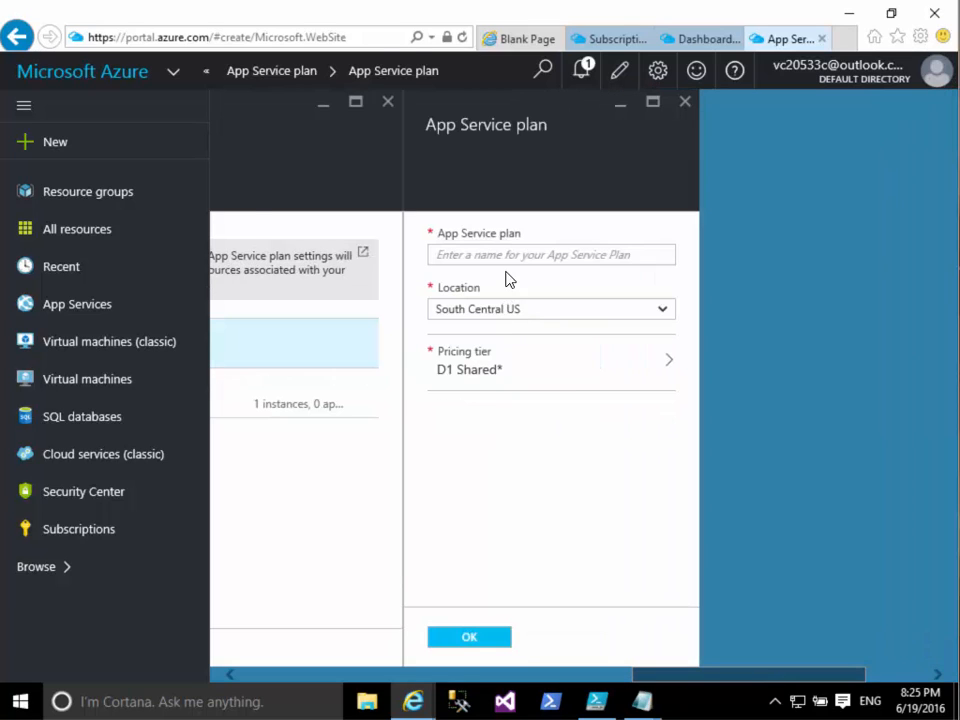
left_click(507, 259)
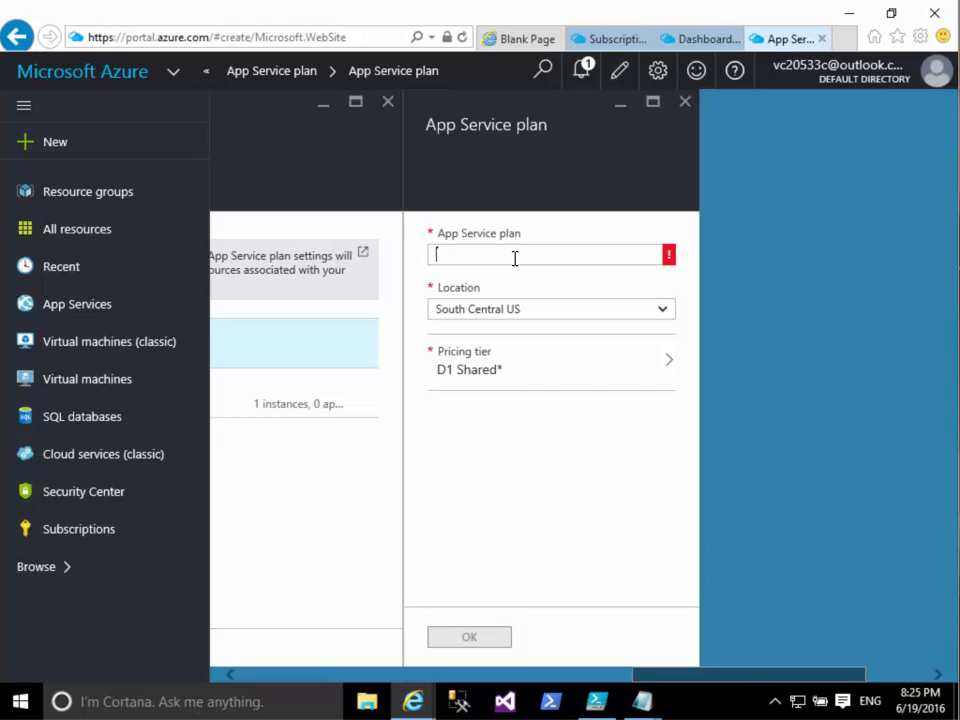
type("DemoRG")
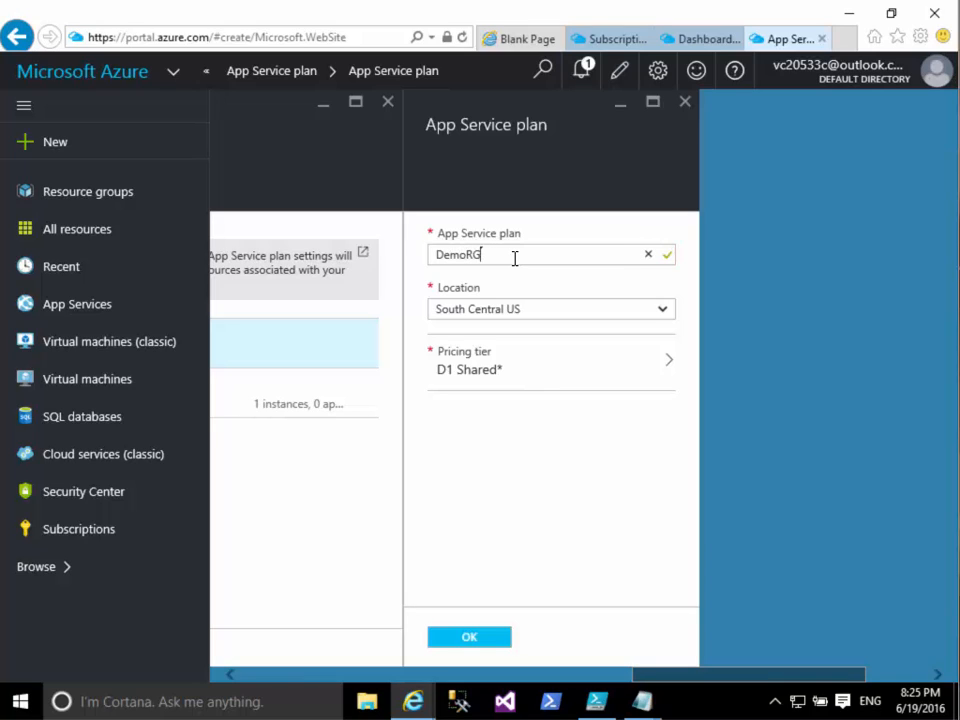
left_click(519, 313)
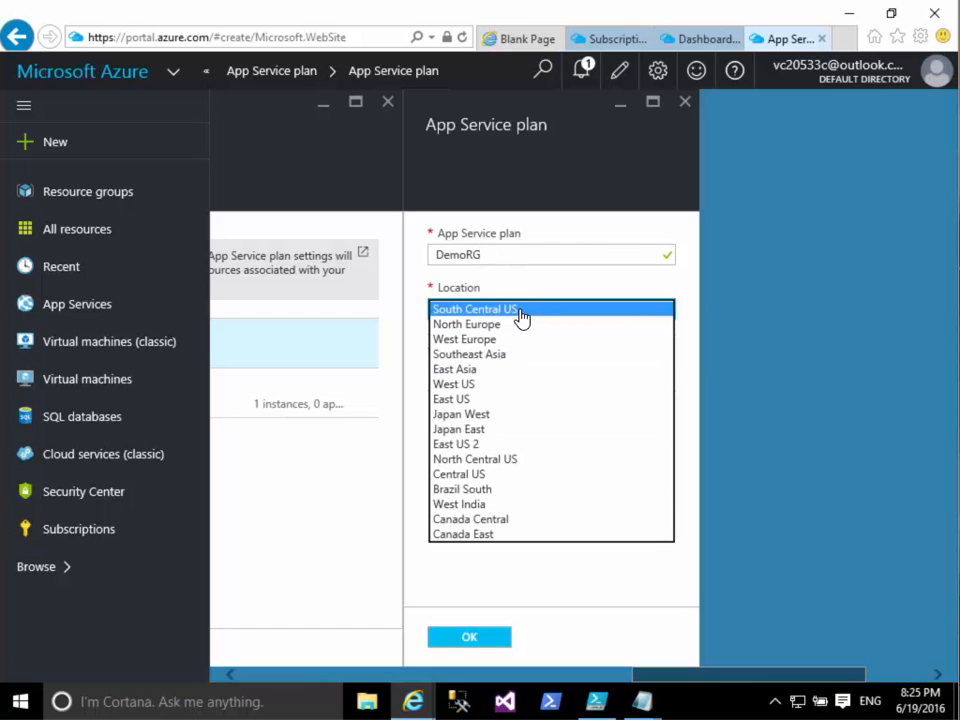
left_click(476, 400)
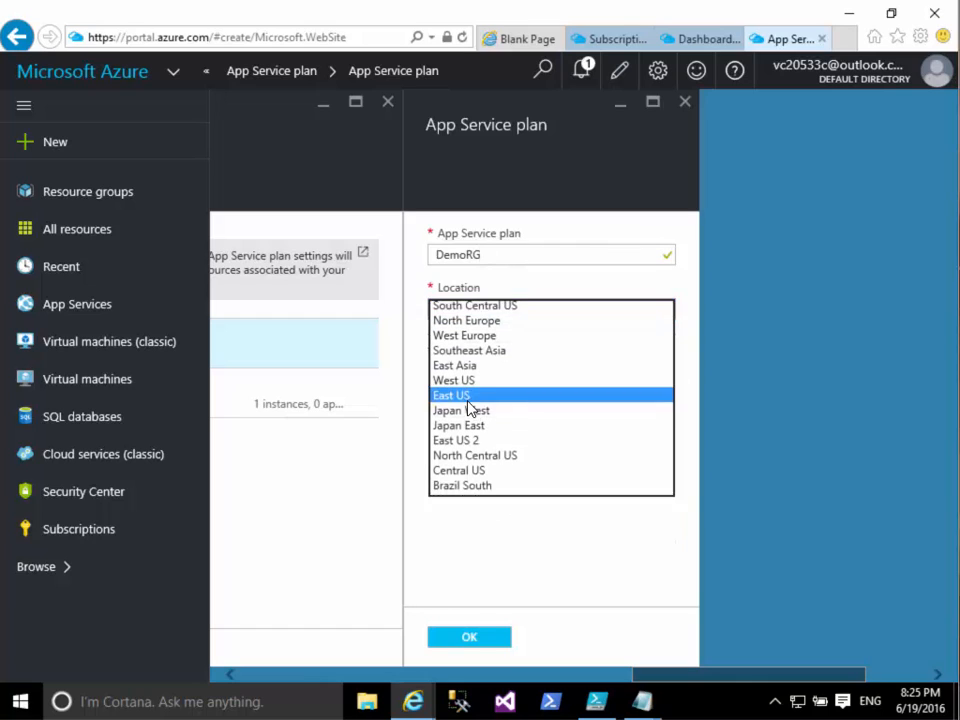
left_click(469, 637)
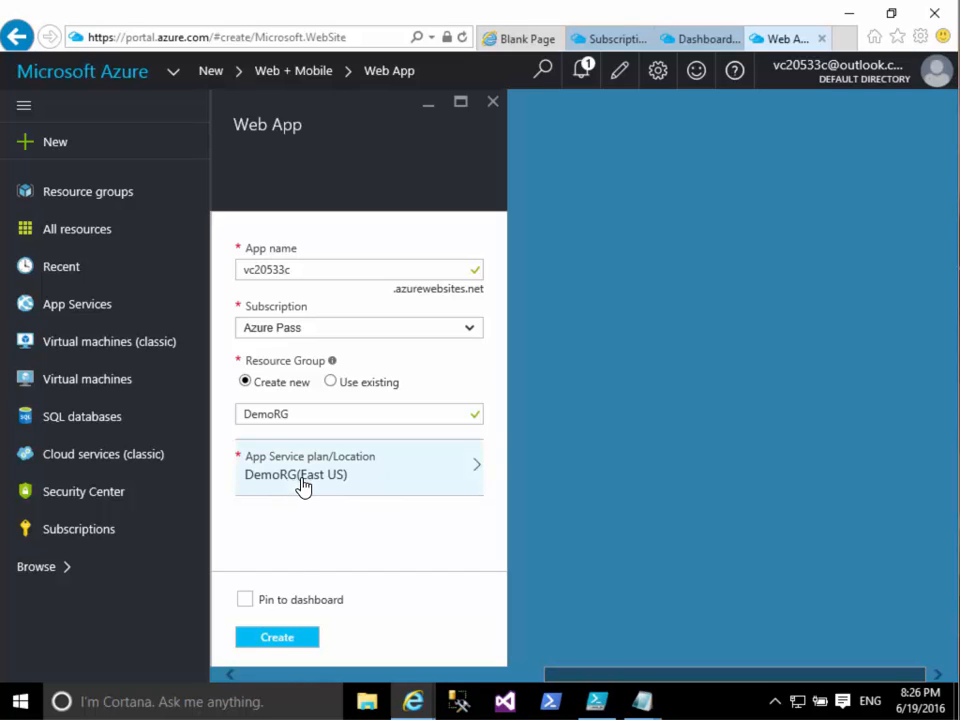
- Create the configured web app without pinning it to the dashboard, and check its deployment progress in the notifications
left_click(265, 640)
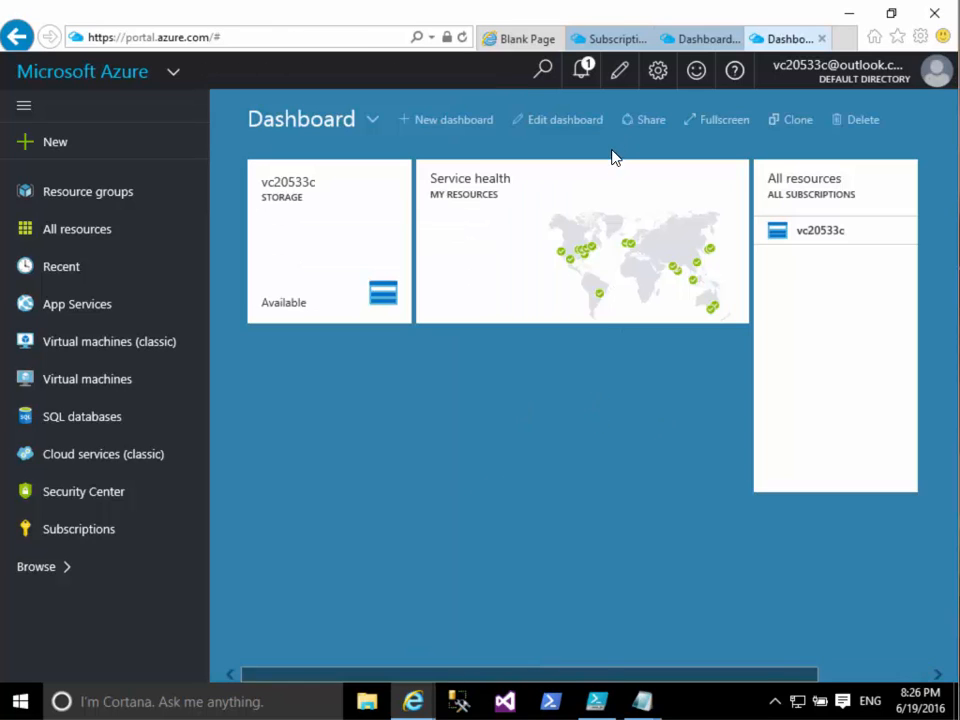
left_click(580, 74)
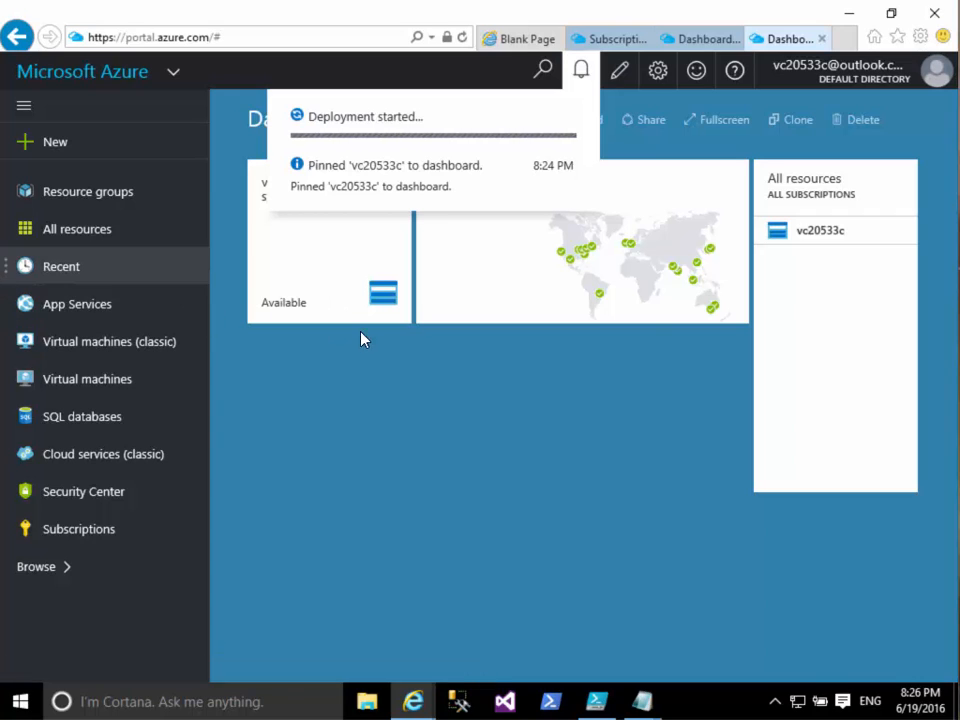
- Open the list of subscriptions in the portal
left_click(63, 536)
left_click(63, 536)
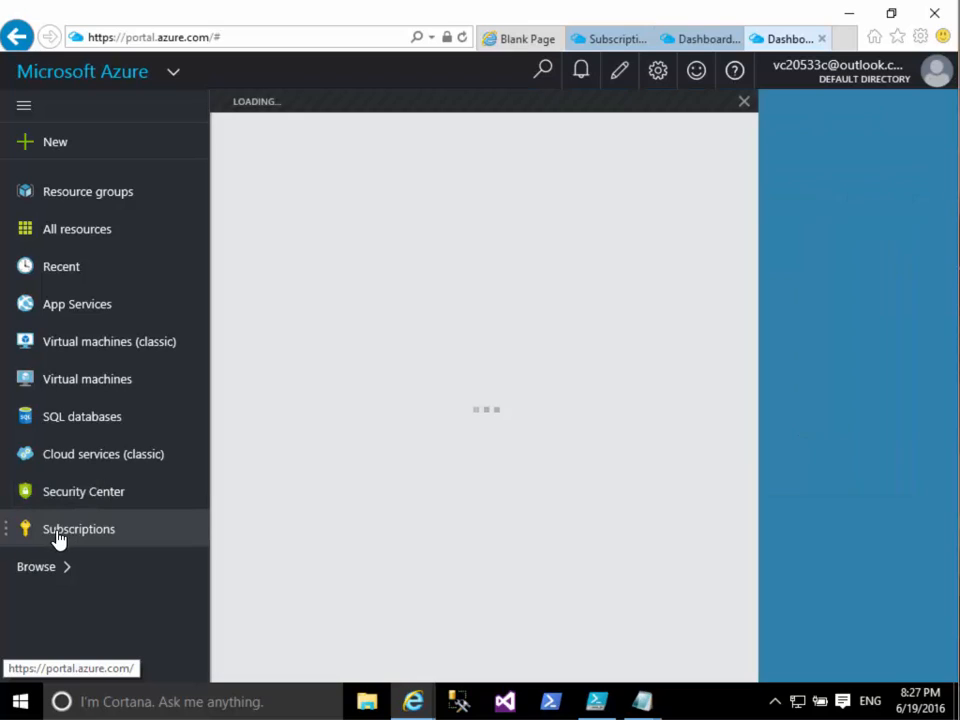